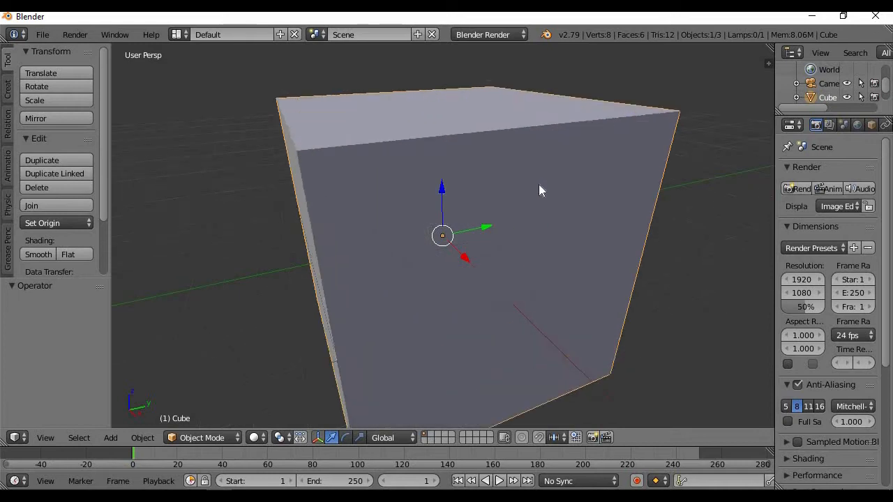
Widen the properties editor and display the cube's material settings
{"action": "scroll", "coordinate": [539, 184], "scroll_direction": "down", "scroll_amount": 6}
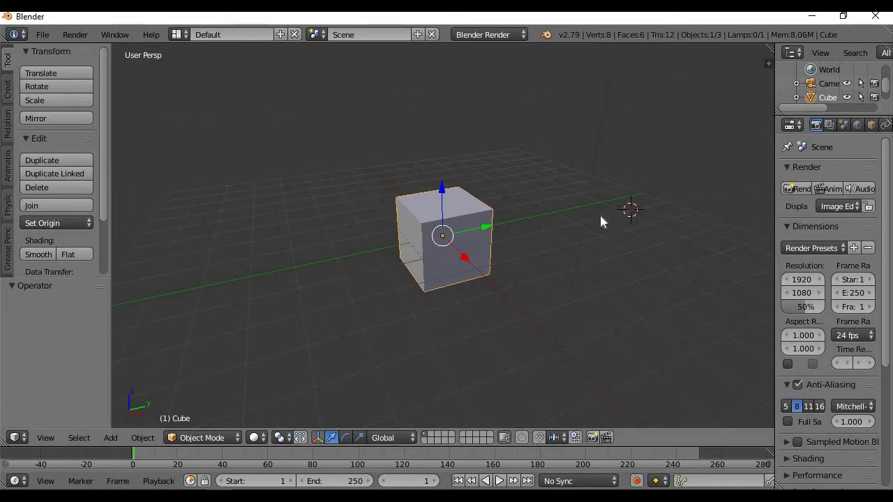
{"action": "scroll", "coordinate": [558, 220], "scroll_direction": "down", "scroll_amount": 3}
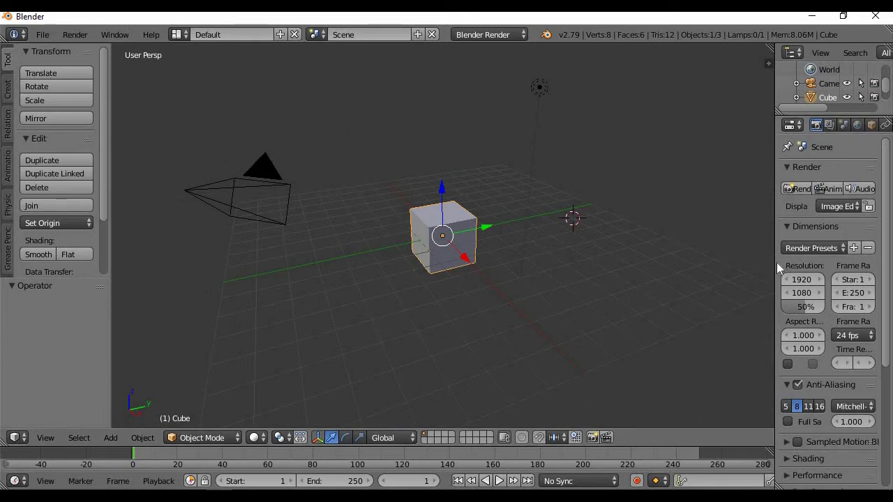
{"action": "left_click_drag", "start_coordinate": [716, 268], "coordinate": [631, 272]}
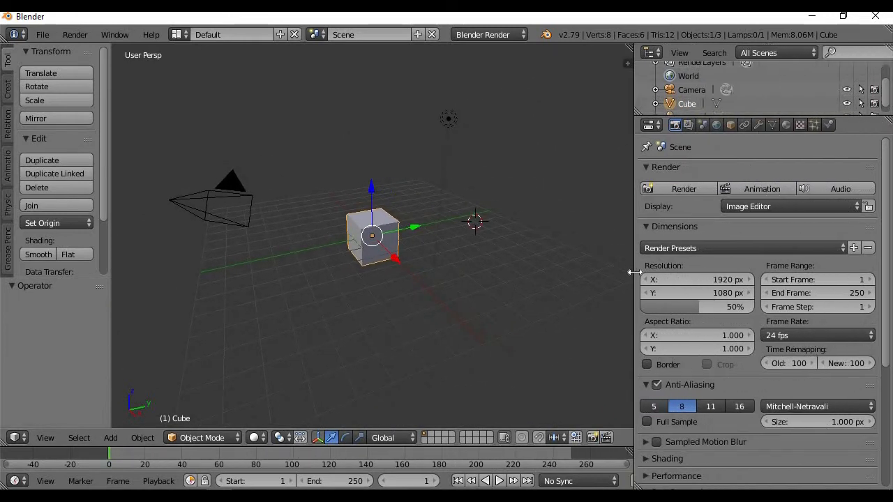
{"action": "left_click", "coordinate": [717, 125]}
{"action": "left_click", "coordinate": [731, 125]}
{"action": "left_click", "coordinate": [760, 125]}
{"action": "left_click", "coordinate": [786, 126]}
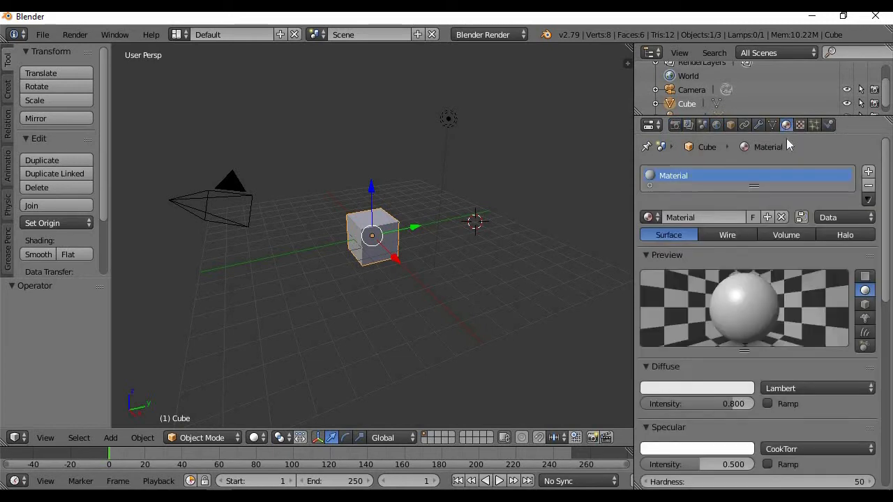
Switch the render engine to Cycles Render and enable nodes for the cube's material
{"action": "left_click", "coordinate": [508, 37]}
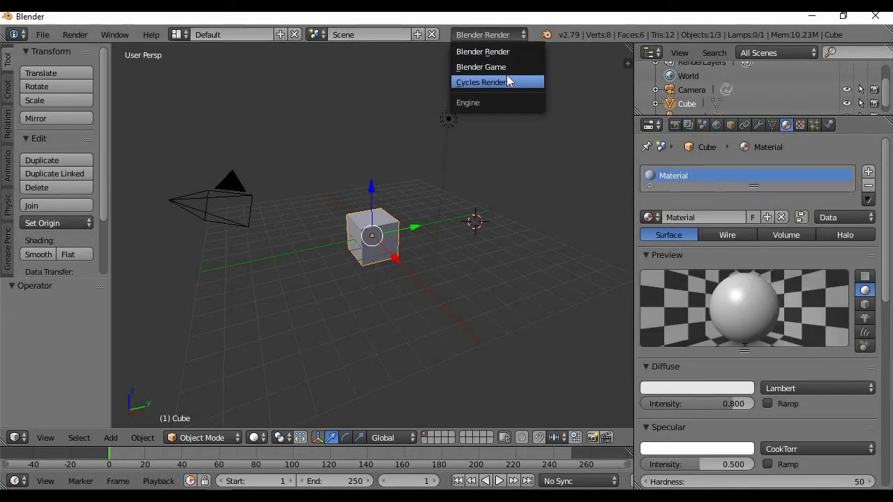
{"action": "left_click", "coordinate": [508, 83]}
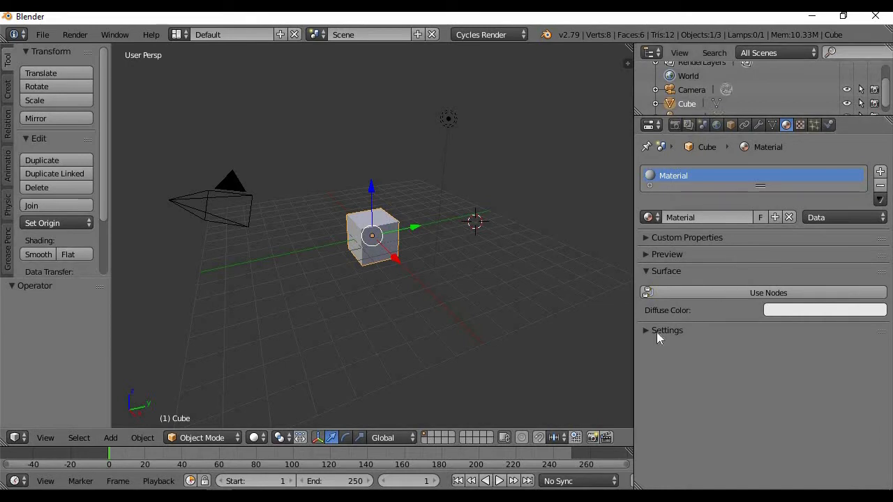
{"action": "left_click", "coordinate": [787, 292]}
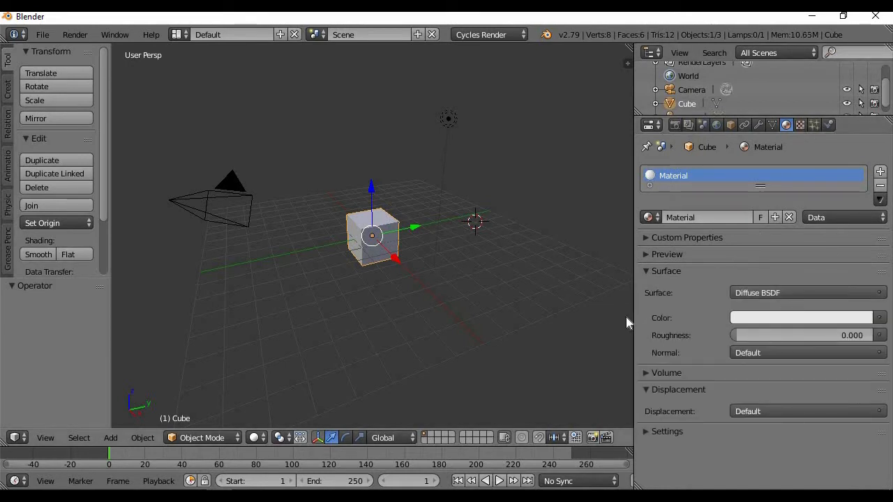
Change the cube's surface shader to Emission and set its strength to 3
{"action": "left_click", "coordinate": [794, 297]}
{"action": "left_click", "coordinate": [830, 294]}
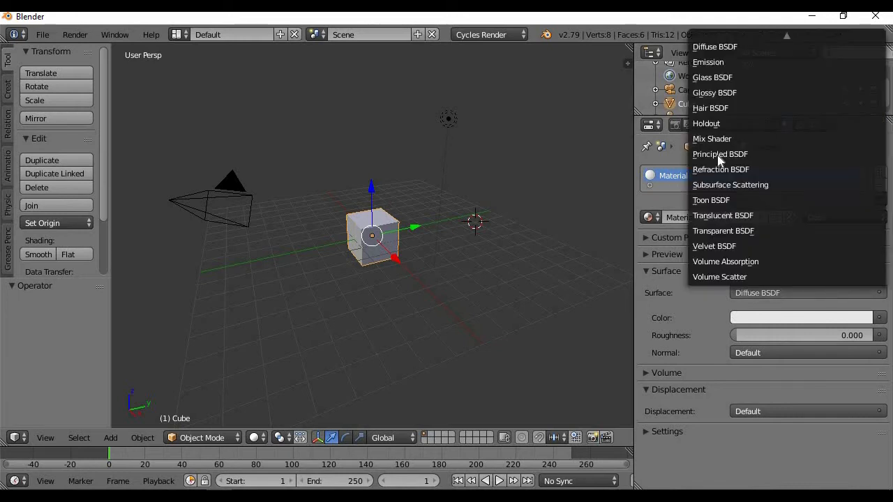
{"action": "scroll", "coordinate": [740, 97], "scroll_direction": "up", "scroll_amount": 3}
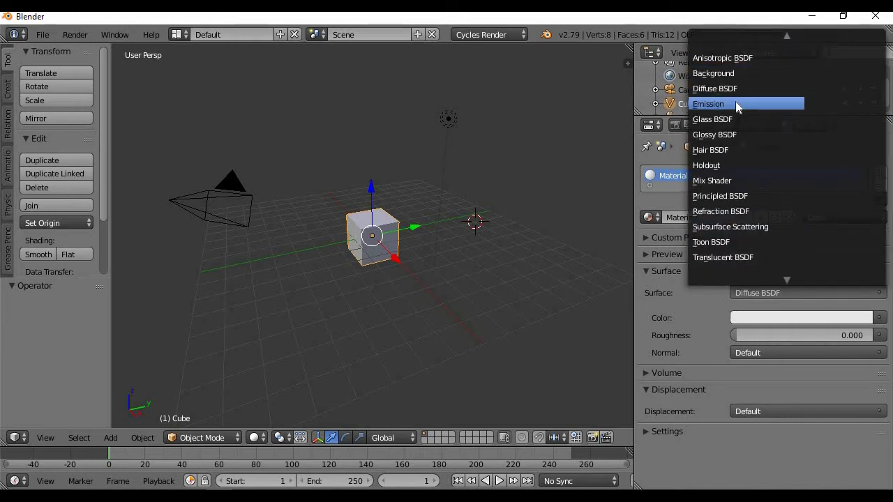
{"action": "left_click", "coordinate": [737, 104]}
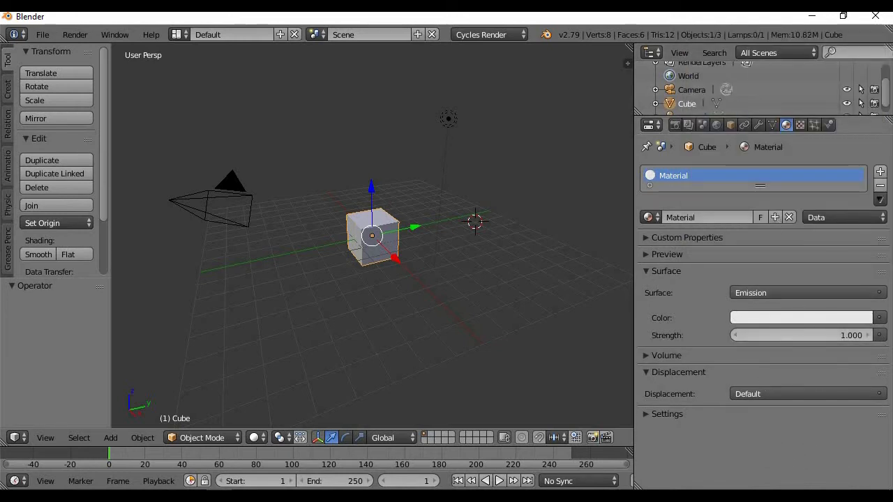
{"action": "left_click", "coordinate": [785, 335]}
{"action": "type", "text": "3"}
{"action": "key", "text": "Return"}
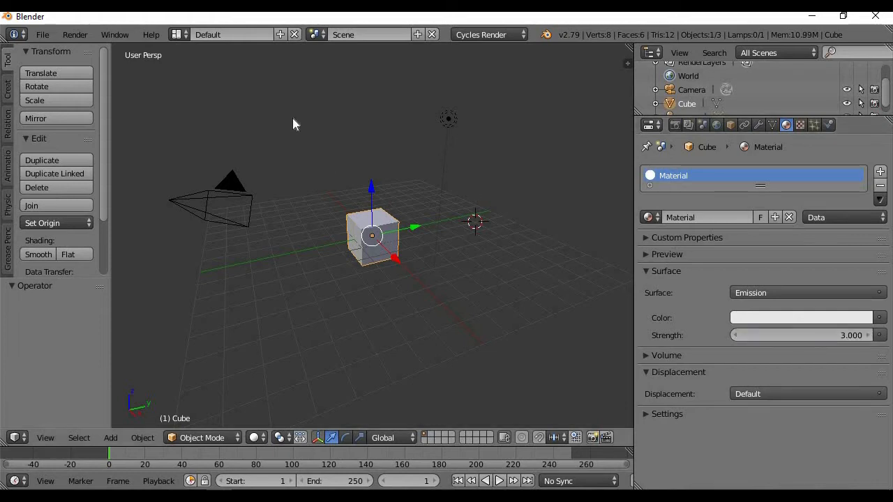
Place the 3D cursor near the cube's base and add a plane mesh there
{"action": "key", "text": "shift+z"}
{"action": "key", "text": "shift+z"}
{"action": "middle_click_drag", "start_coordinate": [411, 161], "coordinate": [517, 252]}
{"action": "scroll", "coordinate": [436, 314], "scroll_direction": "up", "scroll_amount": 4}
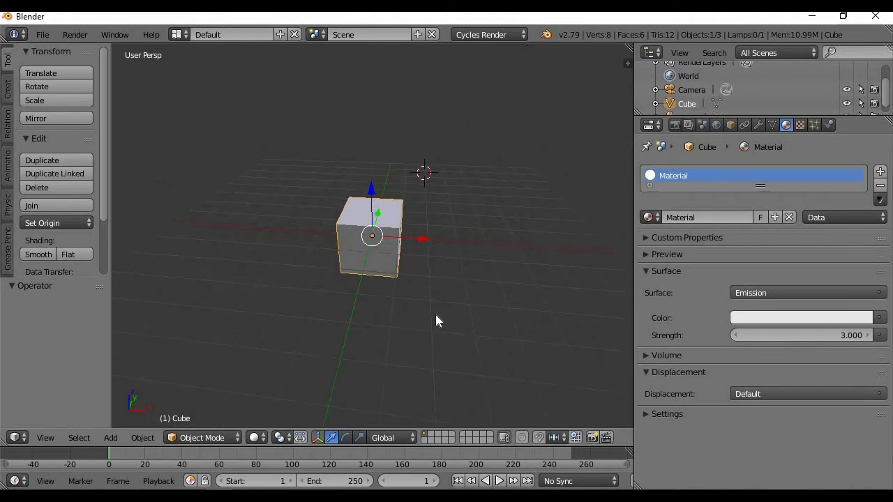
{"action": "left_click", "coordinate": [384, 293]}
{"action": "key", "text": "shift+a"}
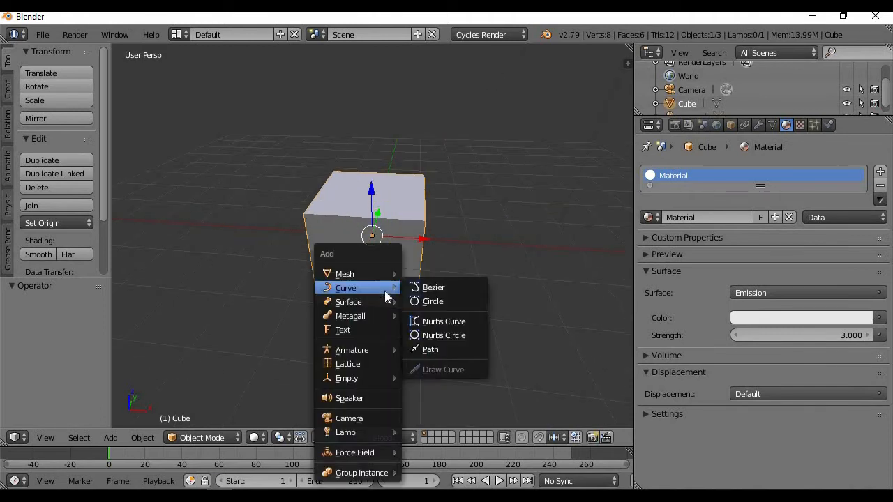
{"action": "mouse_move", "coordinate": [362, 274]}
{"action": "left_click", "coordinate": [427, 277]}
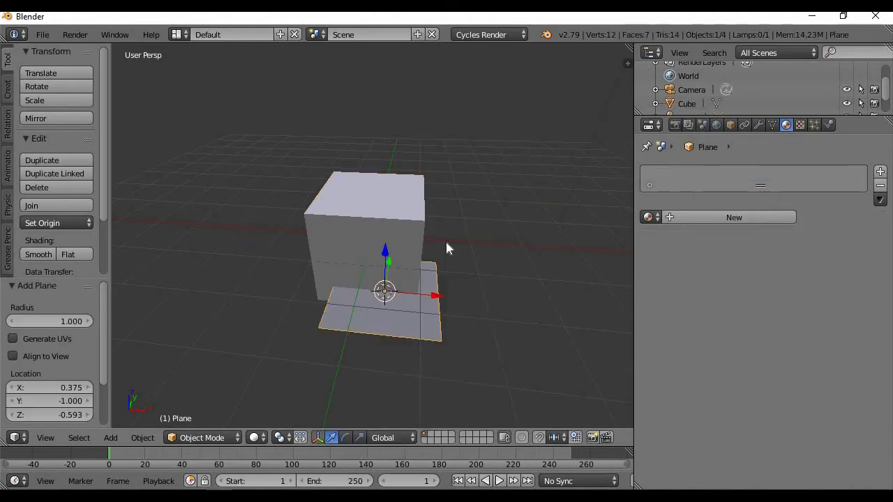
Scale the plane by a factor of 20 to form a large floor
{"action": "middle_click_drag", "start_coordinate": [442, 258], "coordinate": [400, 265]}
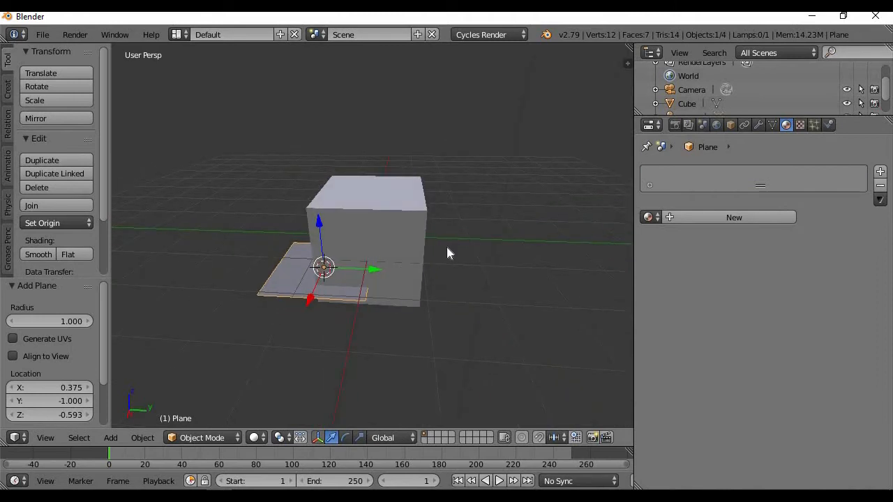
{"action": "type", "text": "s20"}
{"action": "key", "text": "Return"}
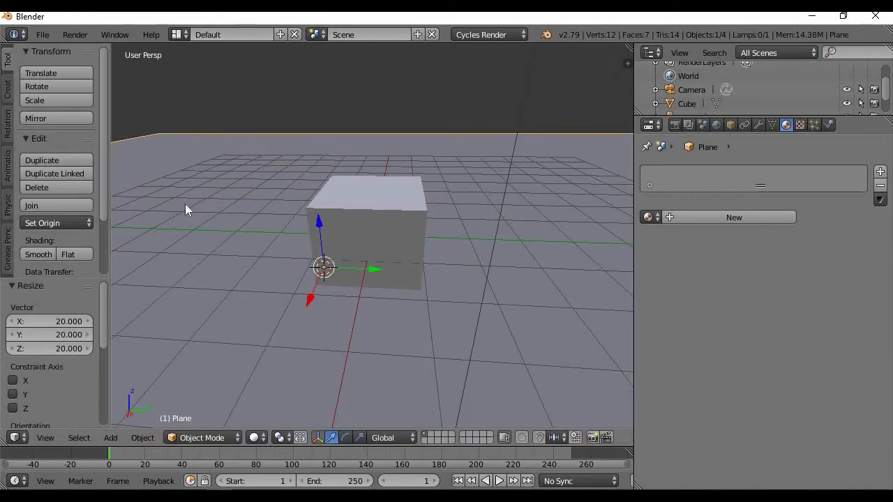
Lower the plane about 0.51 units along Z beneath the cube and preview the scene in rendered shading
{"action": "middle_click_drag", "start_coordinate": [374, 199], "coordinate": [375, 180]}
{"action": "left_click_drag", "start_coordinate": [319, 216], "coordinate": [328, 243]}
{"action": "mouse_move", "coordinate": [329, 243]}
{"action": "middle_mouse_down"}
{"action": "mouse_move", "coordinate": [361, 187]}
{"action": "mouse_move", "coordinate": [366, 214]}
{"action": "mouse_move", "coordinate": [563, 277]}
{"action": "middle_mouse_up"}
{"action": "key", "text": "shift+z"}
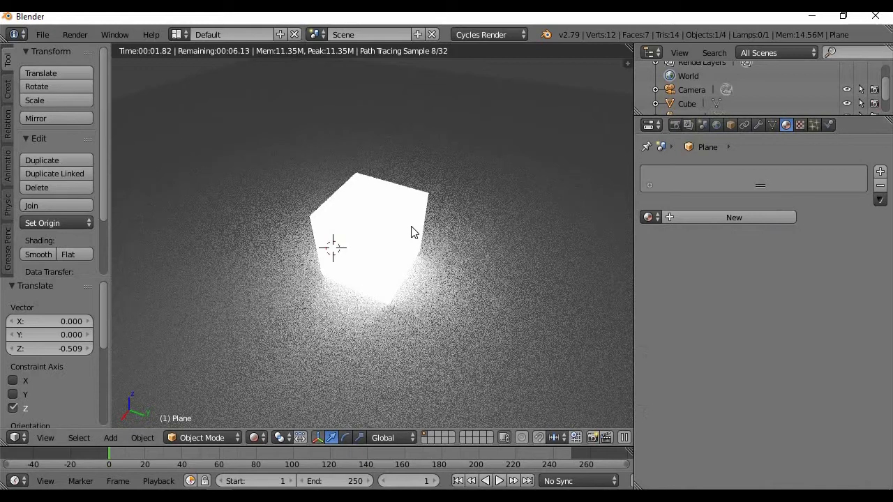
Select the glowing cube and try an emission strength of 2 before settling on 1
{"action": "right_click", "coordinate": [412, 233]}
{"action": "left_click", "coordinate": [829, 337]}
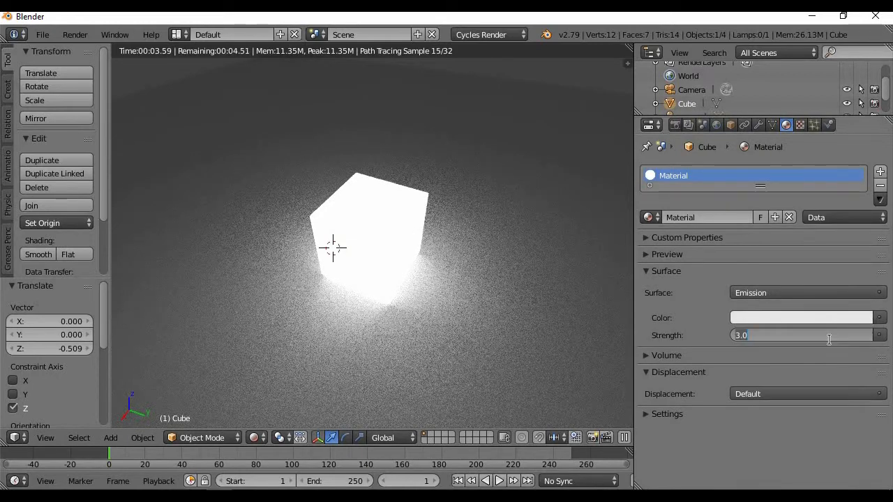
{"action": "type", "text": "2"}
{"action": "key", "text": "Return"}
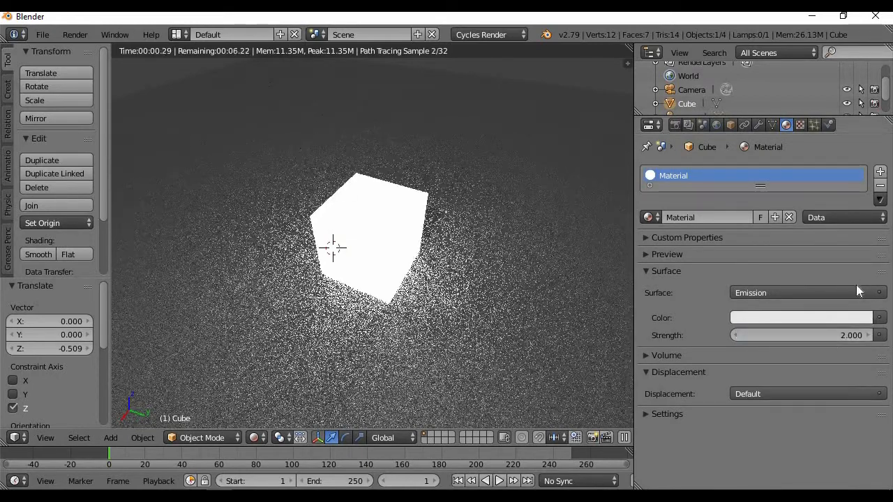
{"action": "left_click", "coordinate": [813, 338]}
{"action": "type", "text": "1"}
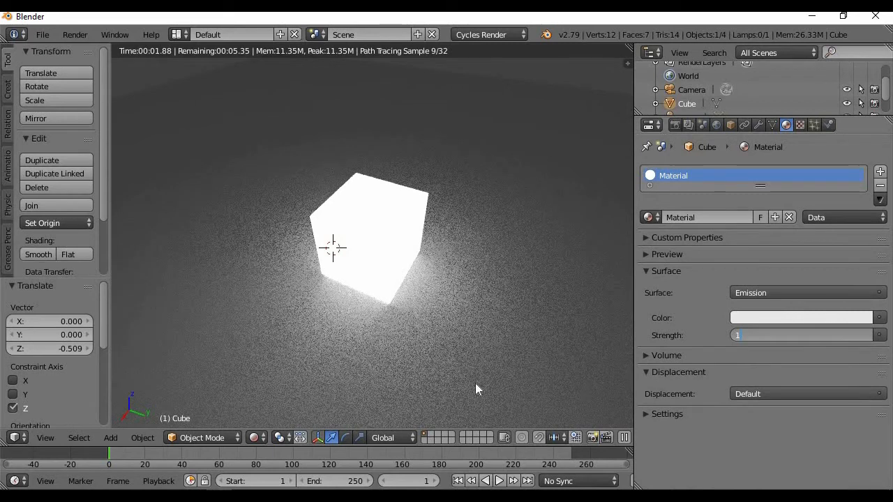
{"action": "key", "text": "Return"}
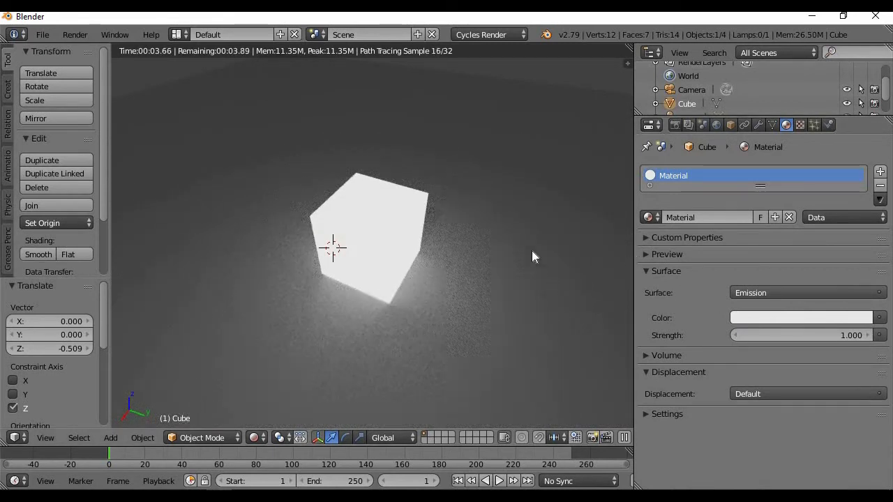
Return the viewport to solid shading and switch to the Compositing screen layout
{"action": "key", "text": "shift+z"}
{"action": "key", "text": "shift+z"}
{"action": "key", "text": "shift+z"}
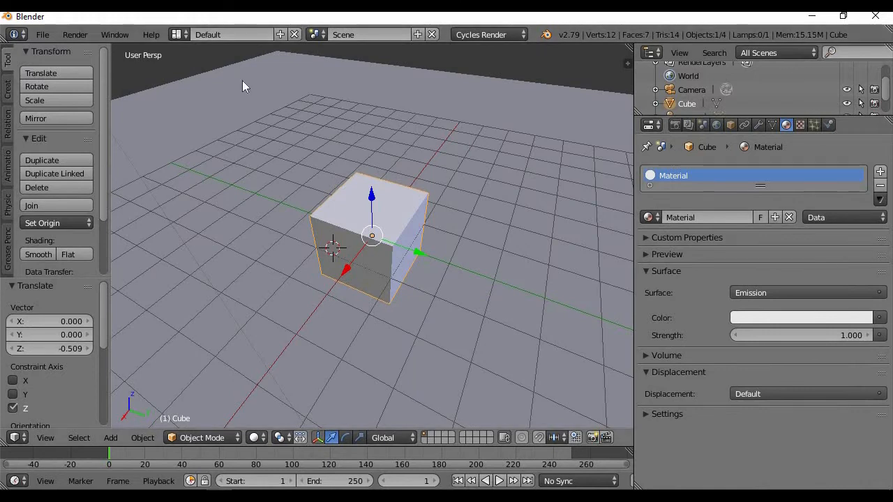
{"action": "left_click", "coordinate": [178, 34]}
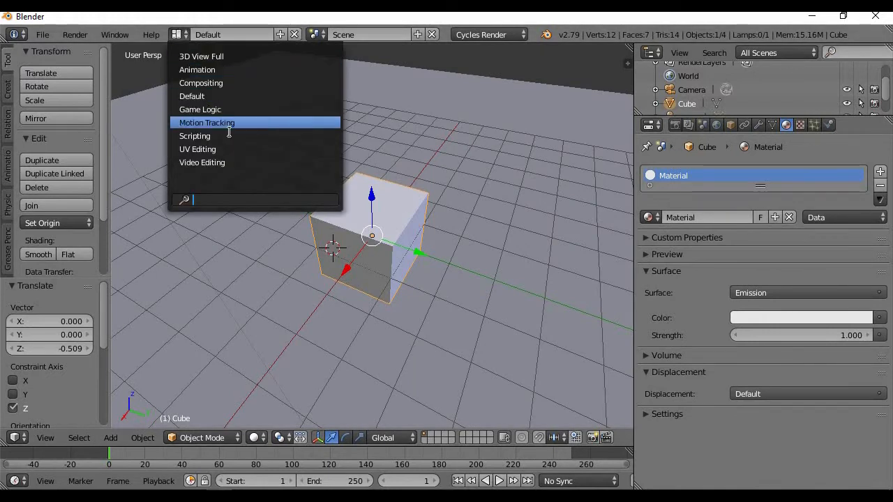
{"action": "left_click", "coordinate": [241, 82]}
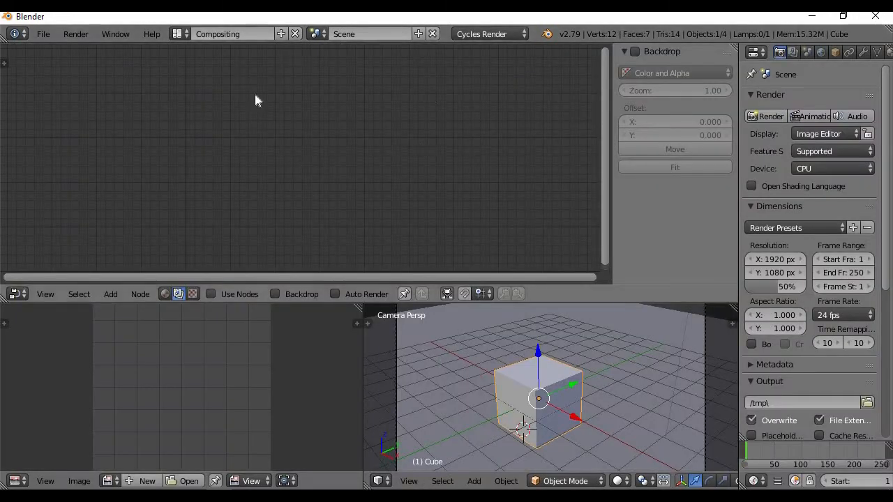
Enable the backdrop and node use for the scene in the compositor
{"action": "left_click", "coordinate": [297, 298]}
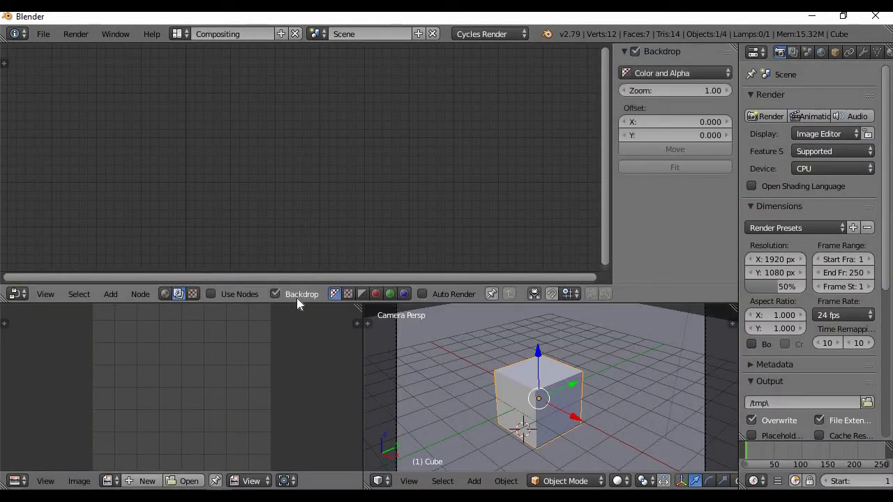
{"action": "left_click", "coordinate": [211, 294]}
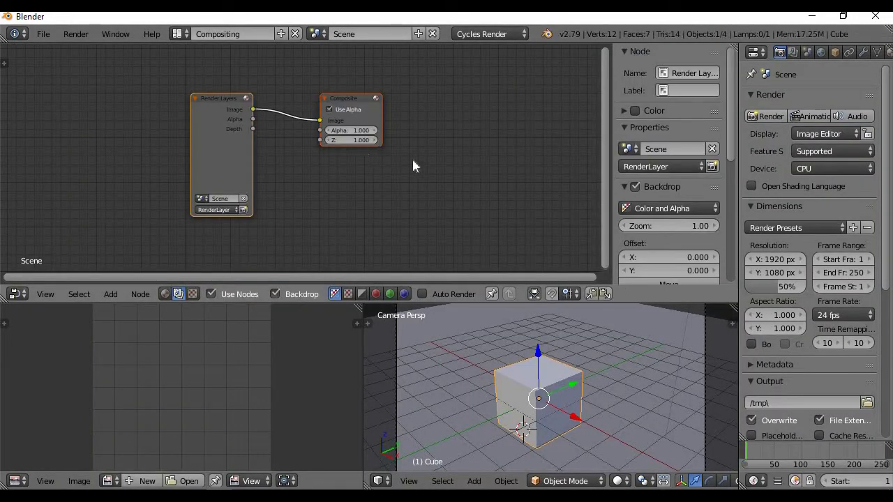
Add a Glare filter node and place it between and below the Render Layers and Composite nodes
{"action": "scroll", "coordinate": [212, 109], "scroll_direction": "up", "scroll_amount": 2}
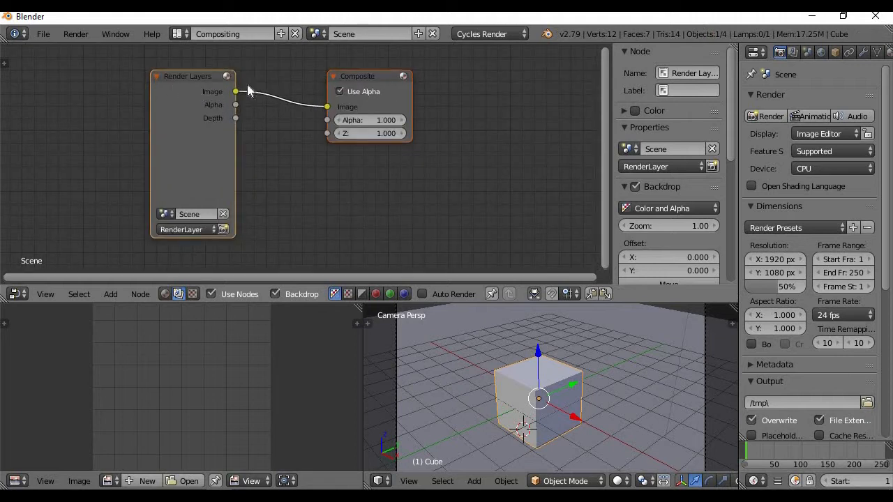
{"action": "key", "text": "shift+a"}
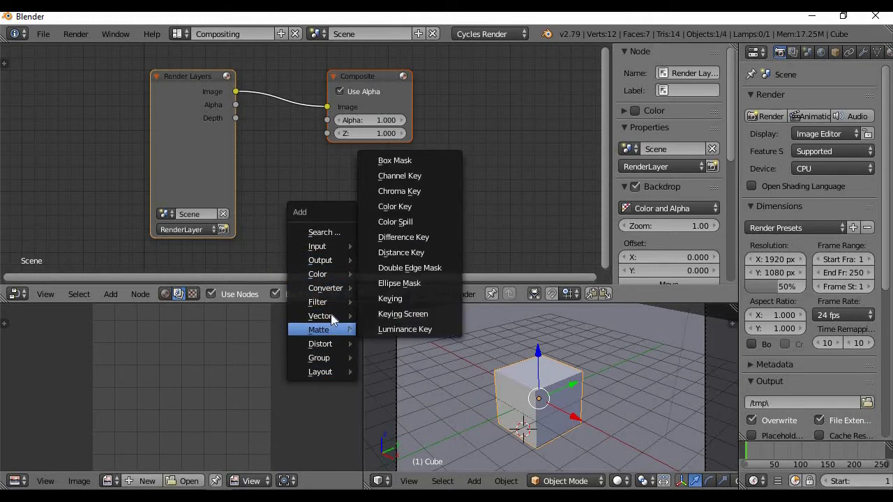
{"action": "mouse_move", "coordinate": [332, 316]}
{"action": "mouse_move", "coordinate": [336, 300]}
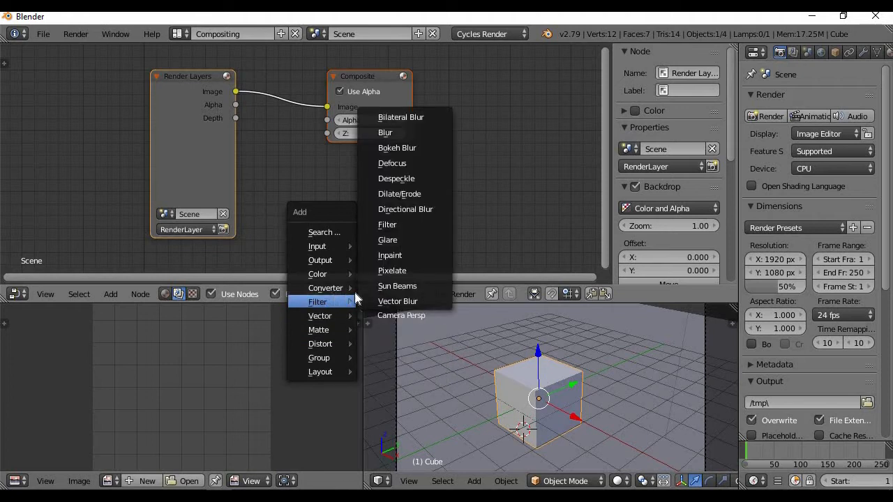
{"action": "left_click", "coordinate": [416, 238]}
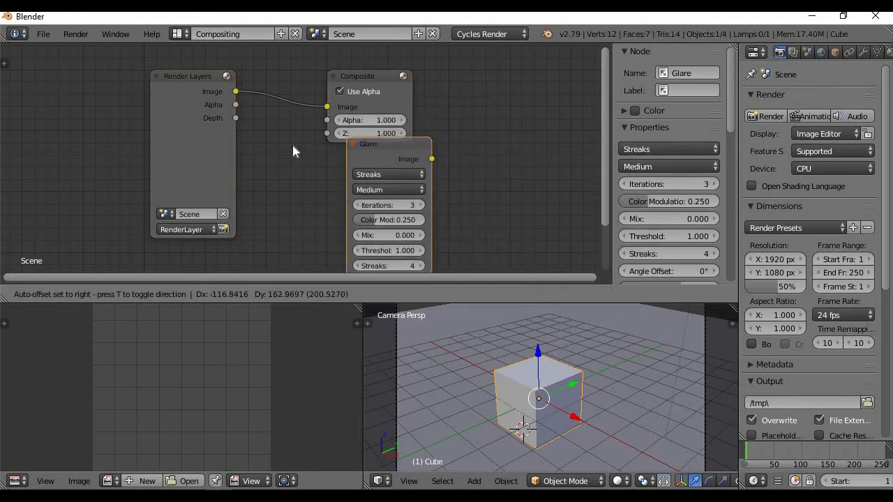
{"action": "left_click", "coordinate": [252, 152]}
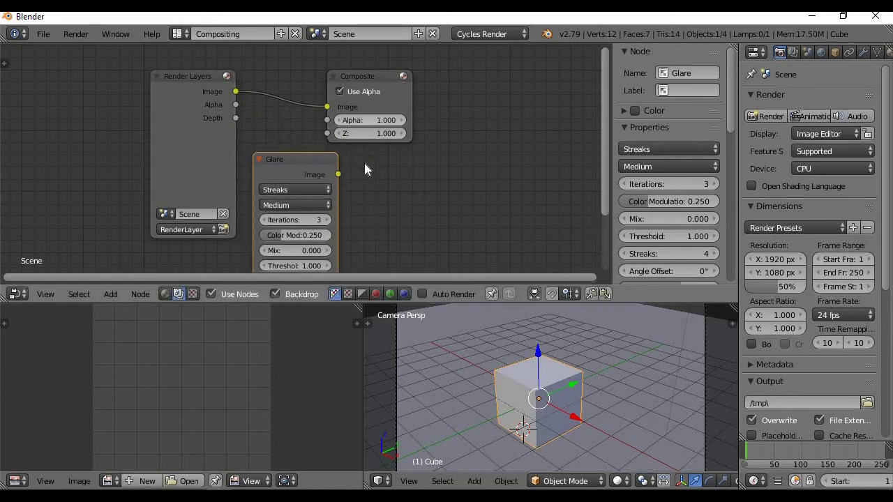
Add a Viewer output node and place it beside the Glare node, below Composite
{"action": "scroll", "coordinate": [353, 223], "scroll_direction": "down", "scroll_amount": 2}
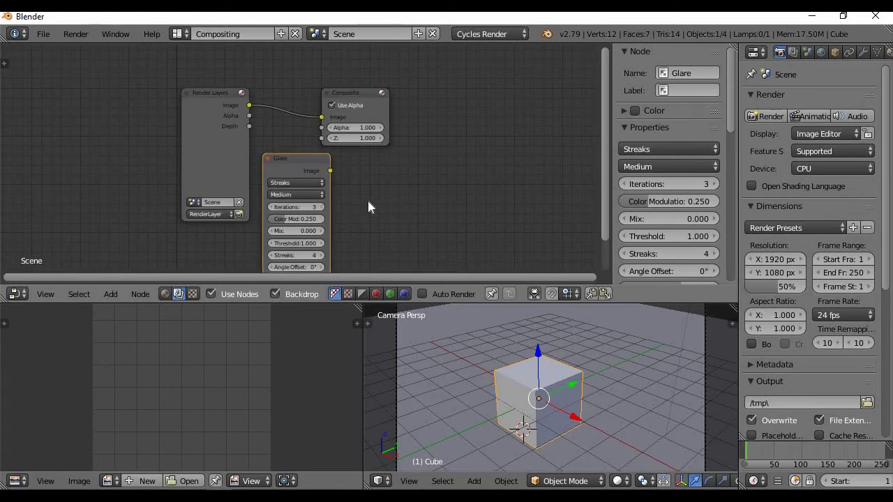
{"action": "key", "text": "shift+a"}
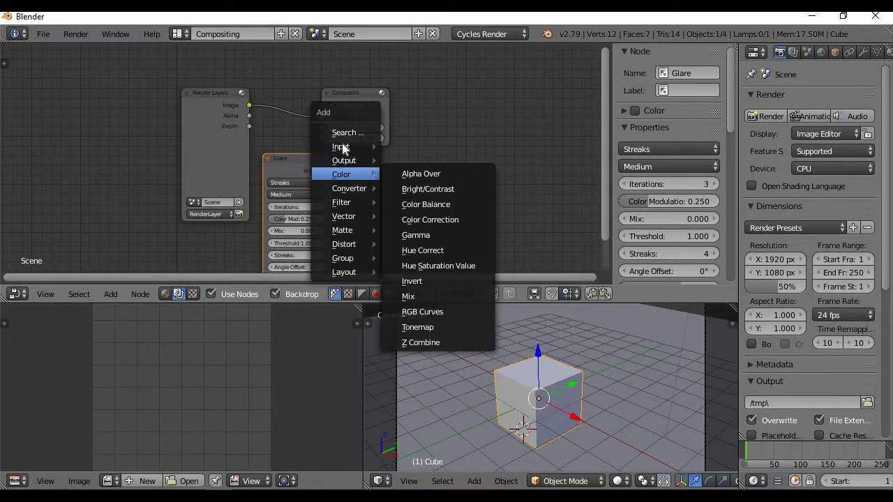
{"action": "mouse_move", "coordinate": [344, 160]}
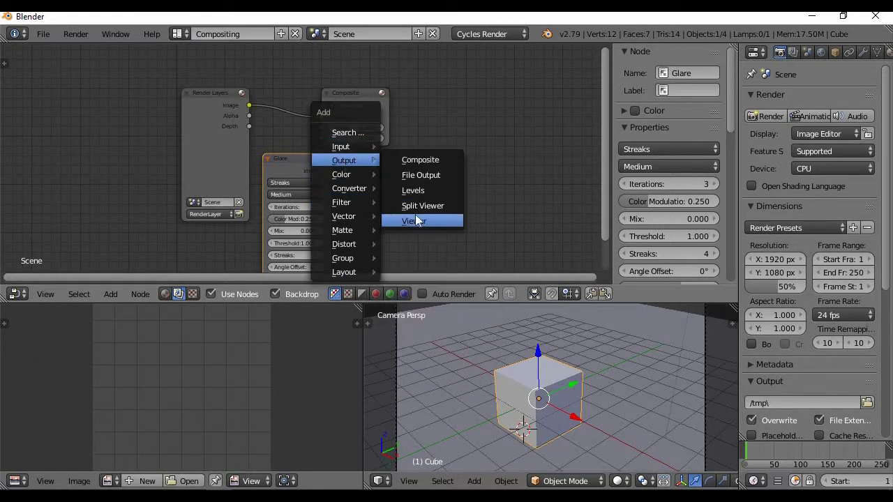
{"action": "left_click", "coordinate": [416, 221]}
{"action": "left_click", "coordinate": [367, 170]}
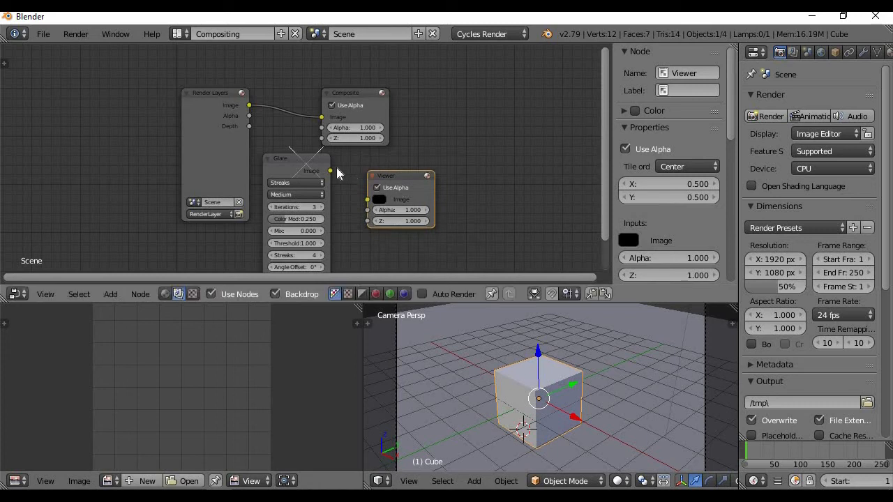
Connect the Glare node's image output to the Viewer and the Render Layers image output to the Glare image input
{"action": "left_click_drag", "start_coordinate": [333, 176], "coordinate": [378, 201]}
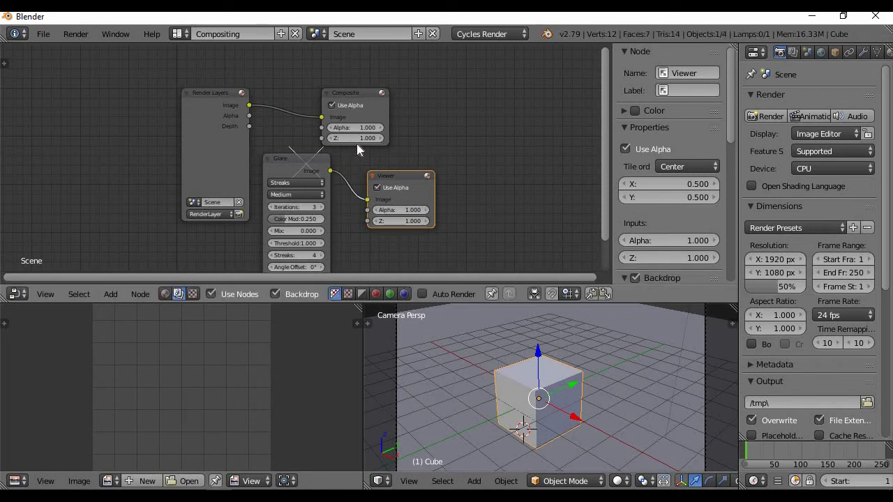
{"action": "scroll", "coordinate": [356, 144], "scroll_direction": "up", "scroll_amount": 2}
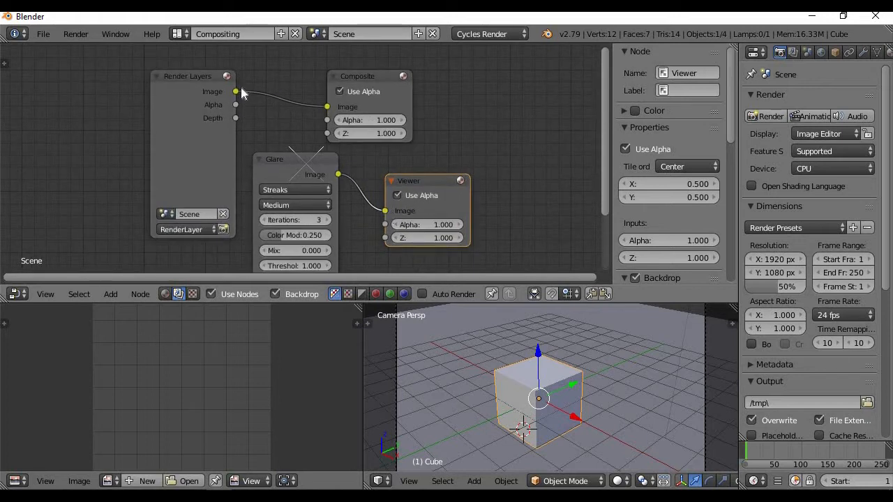
{"action": "left_click_drag", "start_coordinate": [237, 96], "coordinate": [276, 237]}
{"action": "scroll", "coordinate": [279, 238], "scroll_direction": "down", "scroll_amount": 3}
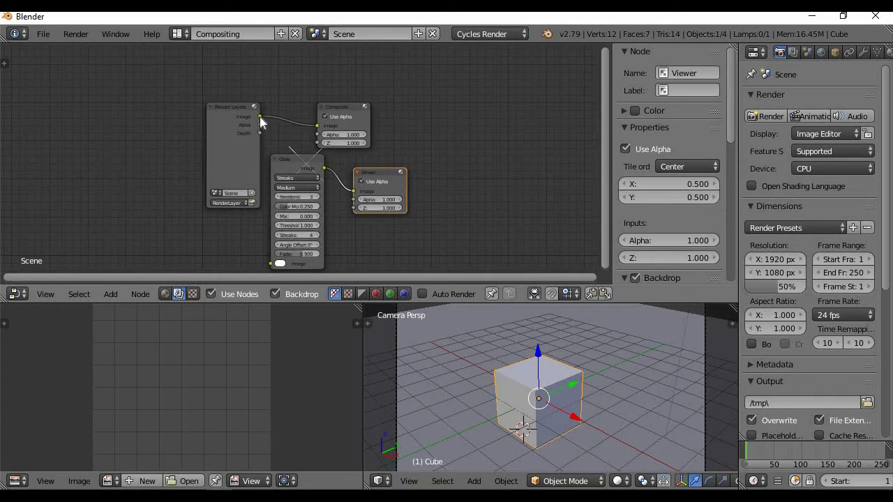
{"action": "left_click_drag", "start_coordinate": [260, 118], "coordinate": [273, 263]}
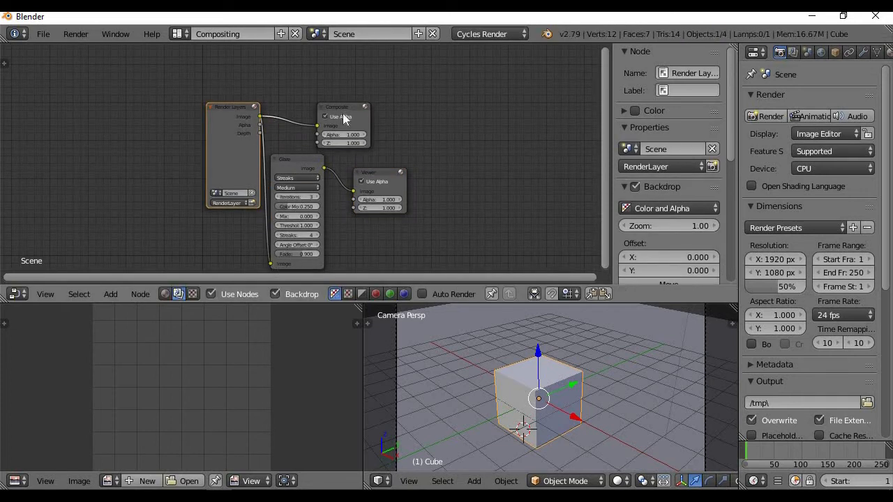
{"action": "scroll", "coordinate": [418, 187], "scroll_direction": "up", "scroll_amount": 1}
{"action": "scroll", "coordinate": [371, 255], "scroll_direction": "down", "scroll_amount": 2}
{"action": "scroll", "coordinate": [413, 246], "scroll_direction": "up", "scroll_amount": 2}
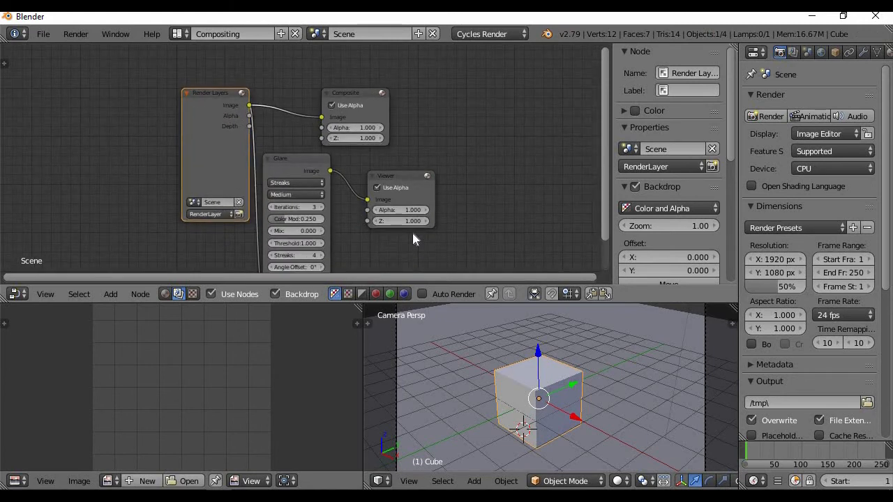
Render the scene's current frame to show the result behind the compositor nodes
{"action": "key", "text": "F12"}
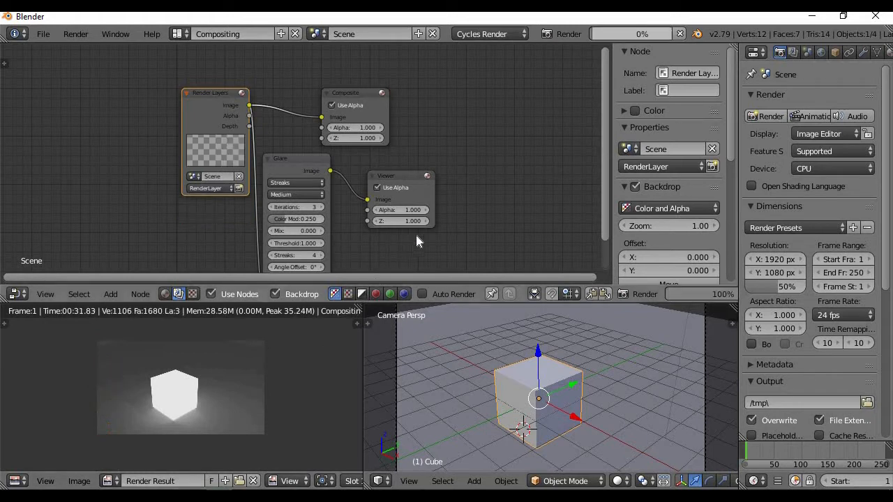
{"action": "scroll", "coordinate": [415, 233], "scroll_direction": "up", "scroll_amount": 5}
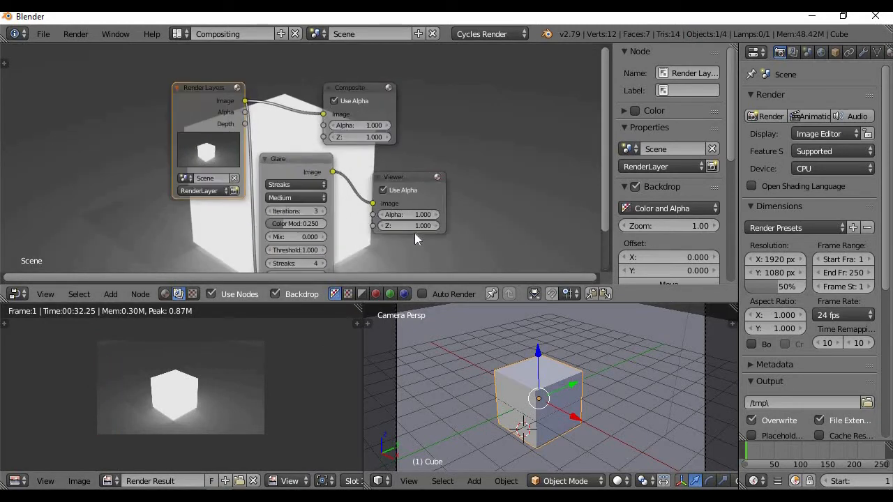
{"action": "scroll", "coordinate": [401, 231], "scroll_direction": "down", "scroll_amount": 4}
{"action": "scroll", "coordinate": [388, 209], "scroll_direction": "up", "scroll_amount": 5}
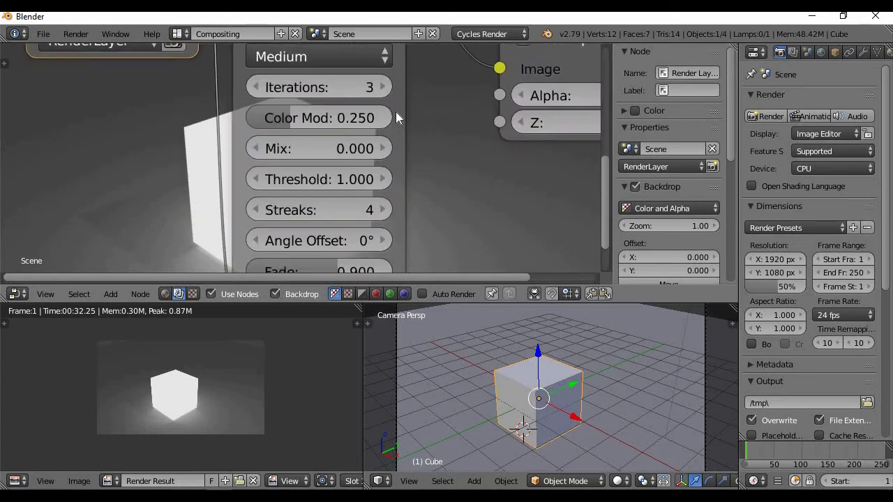
Enable Auto Render in the compositor and lower the Glare node's threshold step by step to 0
{"action": "scroll", "coordinate": [337, 167], "scroll_direction": "down", "scroll_amount": 2}
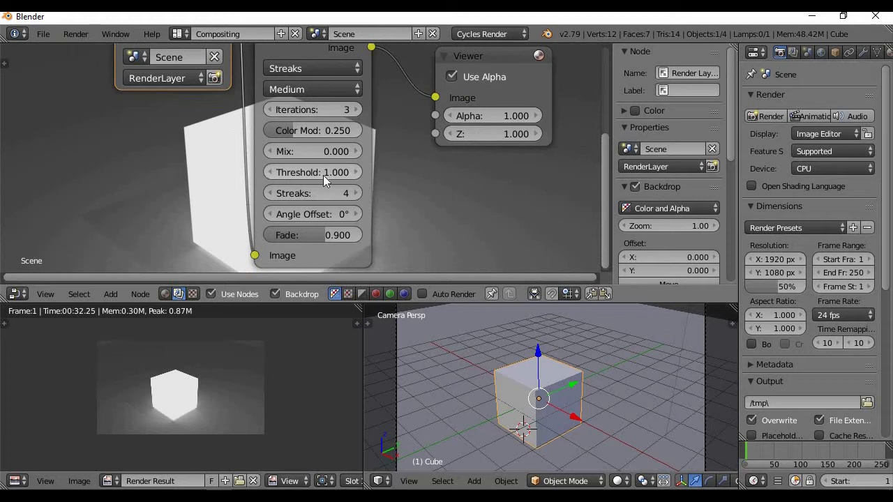
{"action": "left_click", "coordinate": [271, 172]}
{"action": "left_click", "coordinate": [271, 172]}
{"action": "left_click", "coordinate": [271, 172]}
{"action": "left_click", "coordinate": [271, 172]}
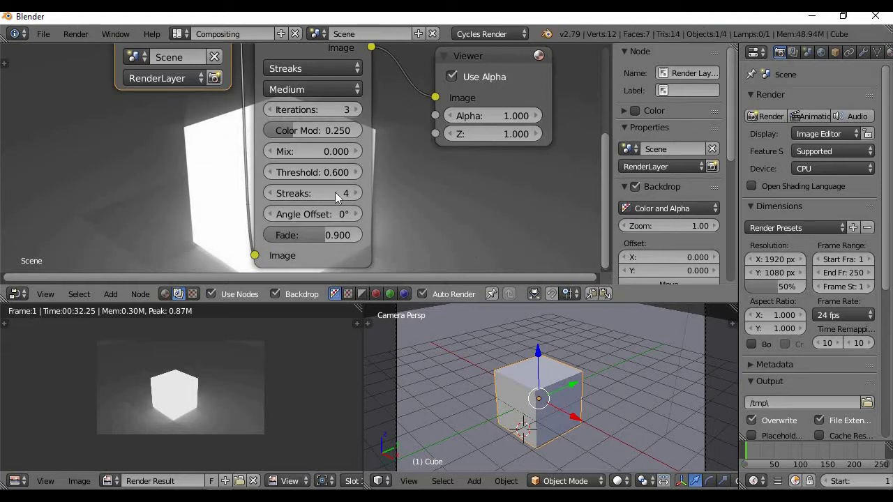
{"action": "left_click", "coordinate": [272, 172]}
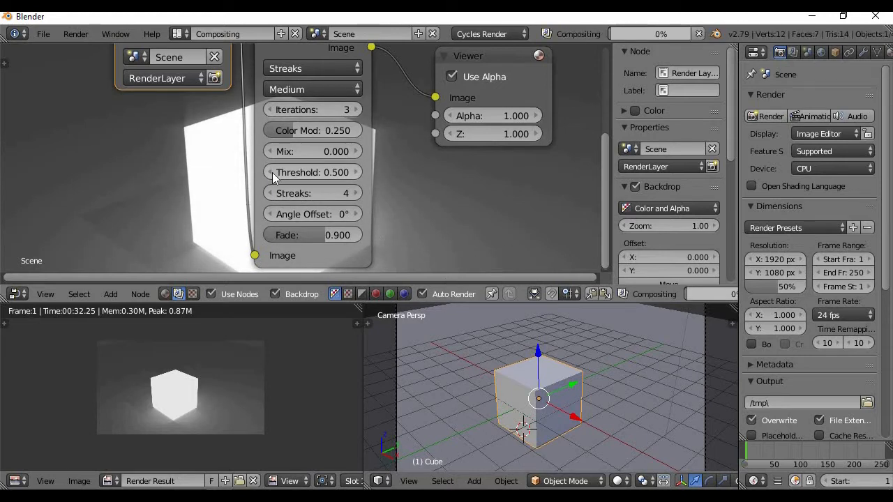
{"action": "left_click", "coordinate": [273, 175]}
{"action": "left_click", "coordinate": [273, 175]}
{"action": "left_click", "coordinate": [273, 175]}
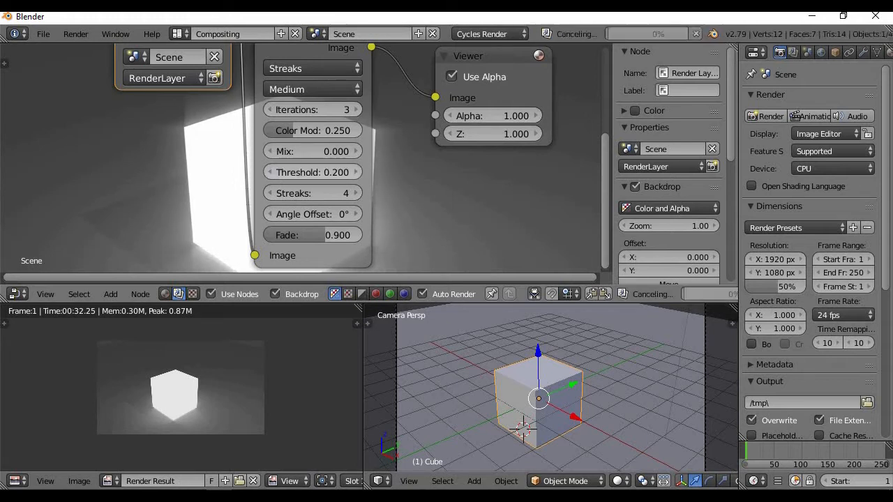
{"action": "left_click", "coordinate": [273, 175]}
{"action": "left_click", "coordinate": [273, 175]}
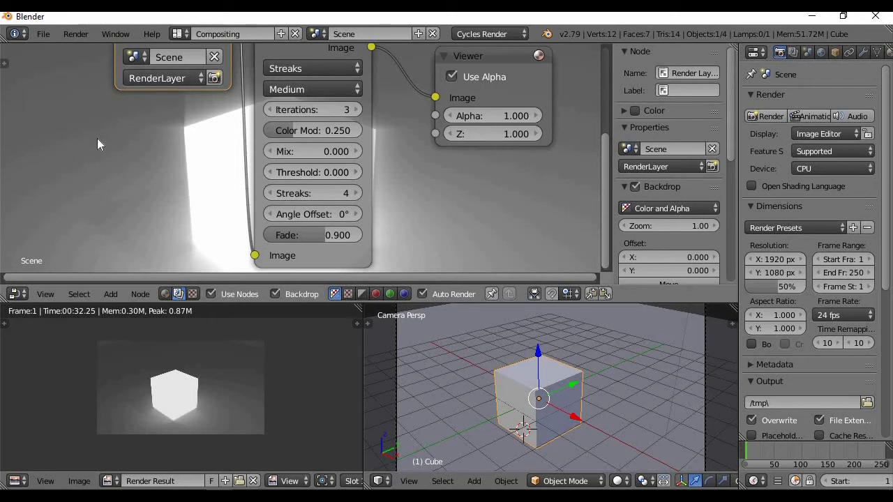
Set the Glare node's threshold to 0.01
{"action": "scroll", "coordinate": [171, 134], "scroll_direction": "down", "scroll_amount": 2}
{"action": "scroll", "coordinate": [171, 134], "scroll_direction": "up", "scroll_amount": 3}
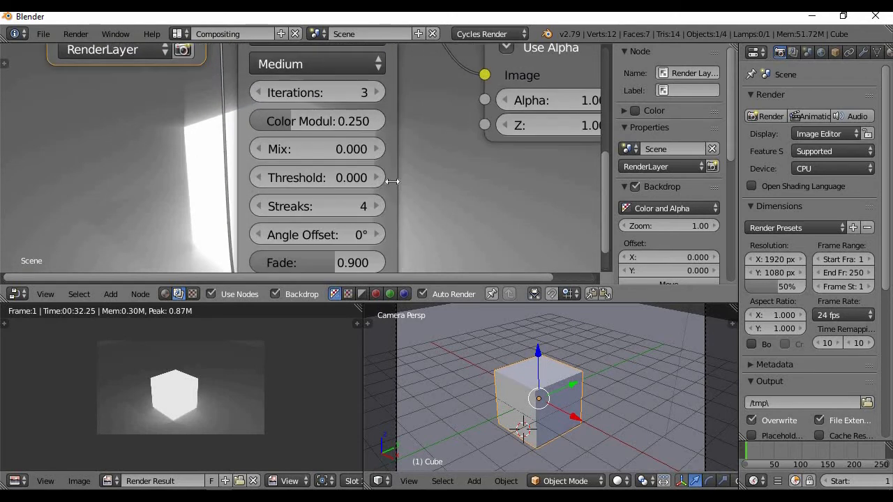
{"action": "left_click", "coordinate": [378, 179]}
{"action": "mouse_move", "coordinate": [359, 177]}
{"action": "left_mouse_down"}
{"action": "mouse_move", "coordinate": [314, 177]}
{"action": "mouse_move", "coordinate": [359, 178]}
{"action": "left_mouse_up"}
{"action": "left_click", "coordinate": [359, 175]}
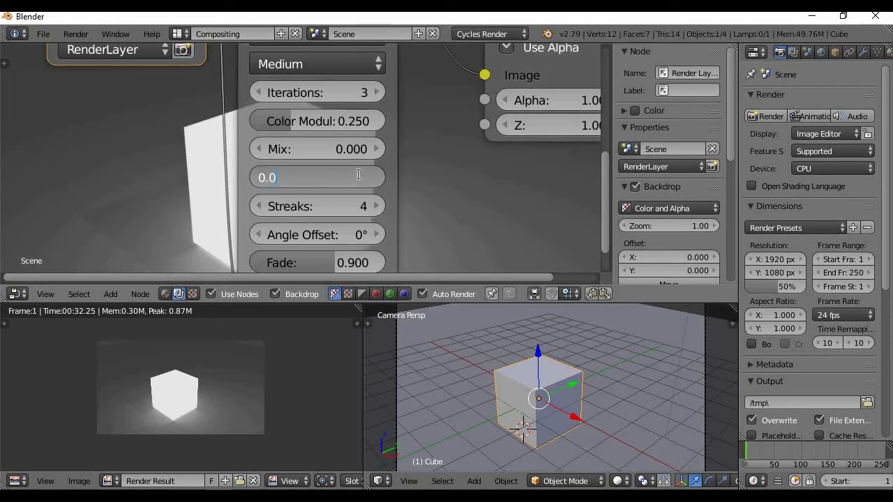
{"action": "type", "text": "0.01"}
{"action": "key", "text": "Return"}
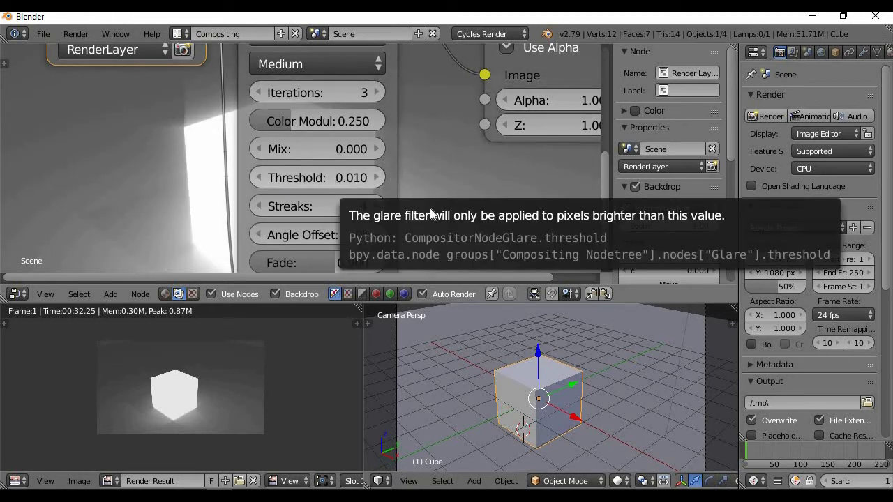
Set the Glare node's threshold to 0.1 and check the glow in the backdrop
{"action": "scroll", "coordinate": [489, 223], "scroll_direction": "down", "scroll_amount": 1}
{"action": "scroll", "coordinate": [279, 209], "scroll_direction": "down", "scroll_amount": 3}
{"action": "scroll", "coordinate": [338, 169], "scroll_direction": "up", "scroll_amount": 3}
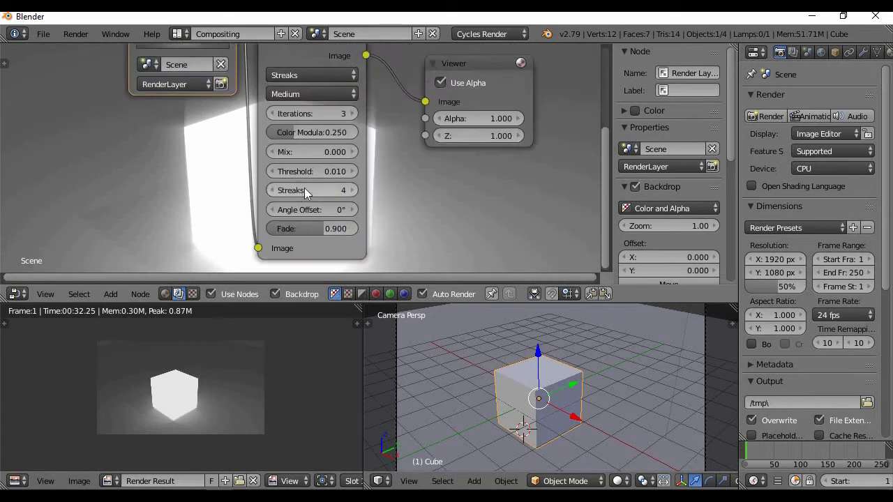
{"action": "left_click", "coordinate": [339, 169]}
{"action": "type", "text": "0.1"}
{"action": "key", "text": "Return"}
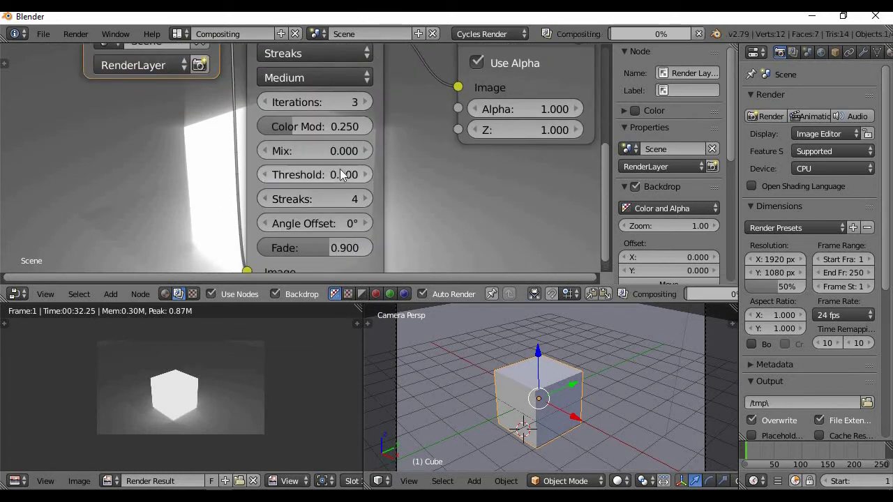
{"action": "scroll", "coordinate": [190, 173], "scroll_direction": "down", "scroll_amount": 4}
{"action": "scroll", "coordinate": [423, 202], "scroll_direction": "up", "scroll_amount": 4}
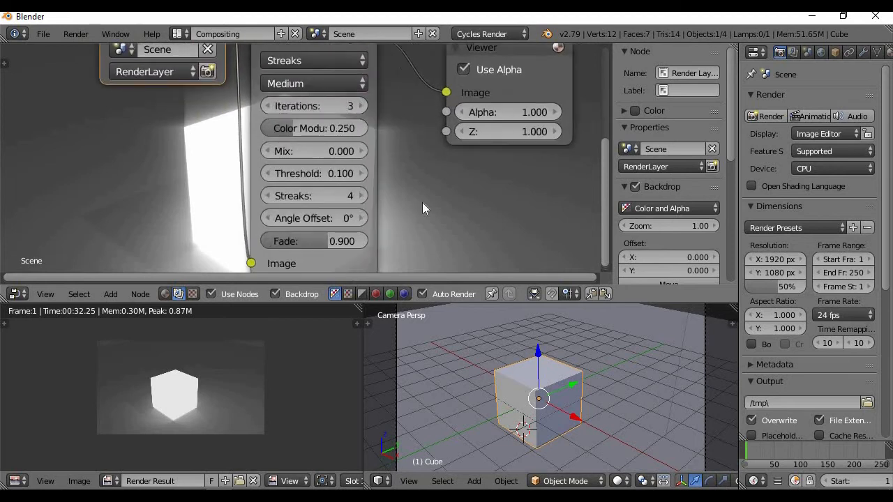
{"action": "scroll", "coordinate": [422, 202], "scroll_direction": "down", "scroll_amount": 6}
{"action": "scroll", "coordinate": [372, 141], "scroll_direction": "up", "scroll_amount": 3}
{"action": "scroll", "coordinate": [372, 141], "scroll_direction": "up", "scroll_amount": 1}
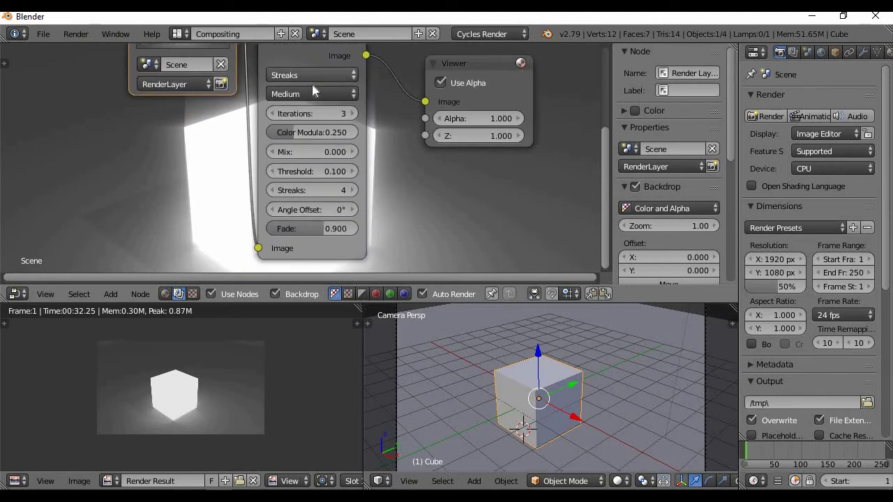
Try the Low and High quality settings on the Glare node and return it to Medium
{"action": "left_click", "coordinate": [318, 92]}
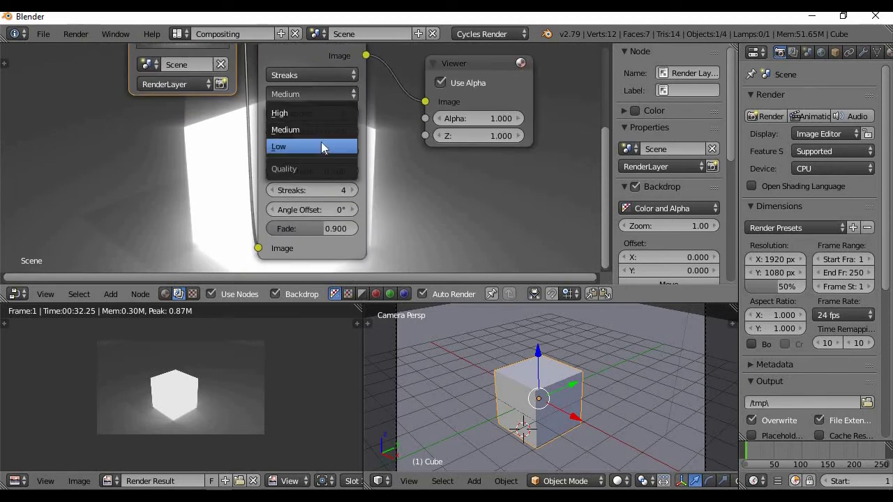
{"action": "left_click", "coordinate": [320, 148]}
{"action": "left_click", "coordinate": [322, 94]}
{"action": "left_click", "coordinate": [322, 113]}
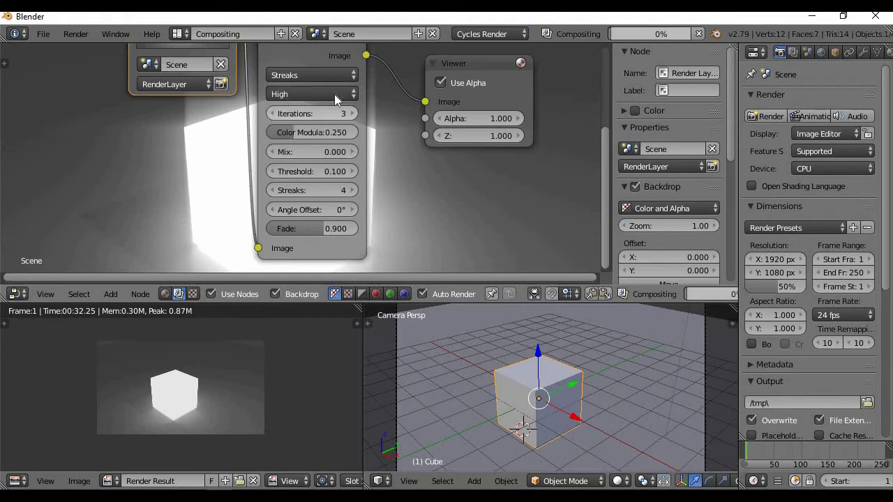
{"action": "left_click", "coordinate": [334, 94]}
Change the Glare node's glare type to Simple Star
{"action": "left_click", "coordinate": [342, 75]}
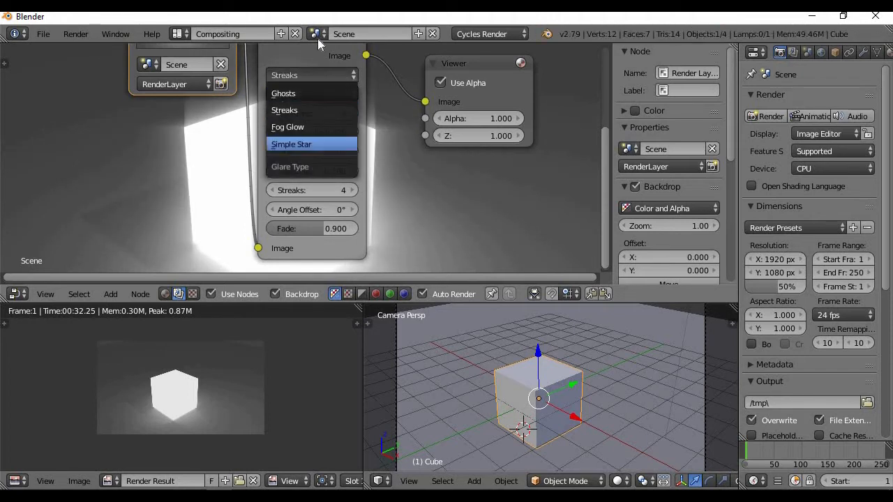
{"action": "left_click", "coordinate": [302, 71]}
{"action": "left_click", "coordinate": [305, 72]}
{"action": "left_click", "coordinate": [312, 143]}
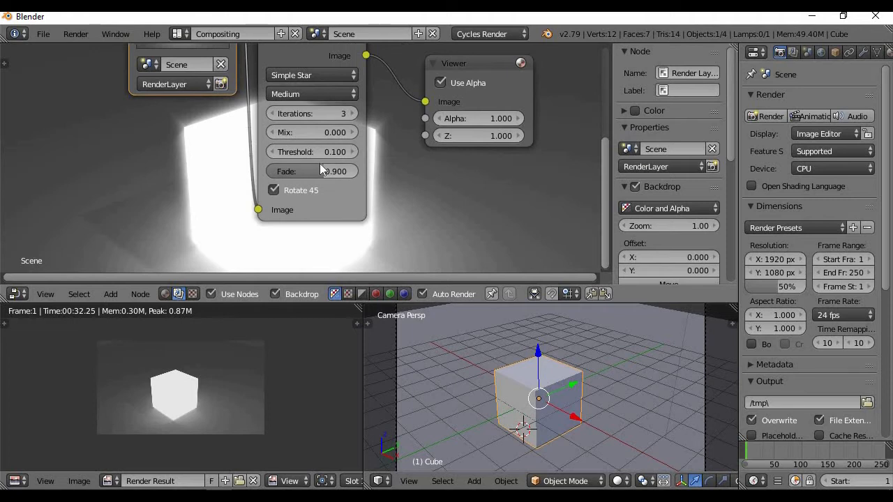
Try a Glare threshold of 0, then set it back to 0.1
{"action": "left_click_drag", "start_coordinate": [302, 149], "coordinate": [279, 150]}
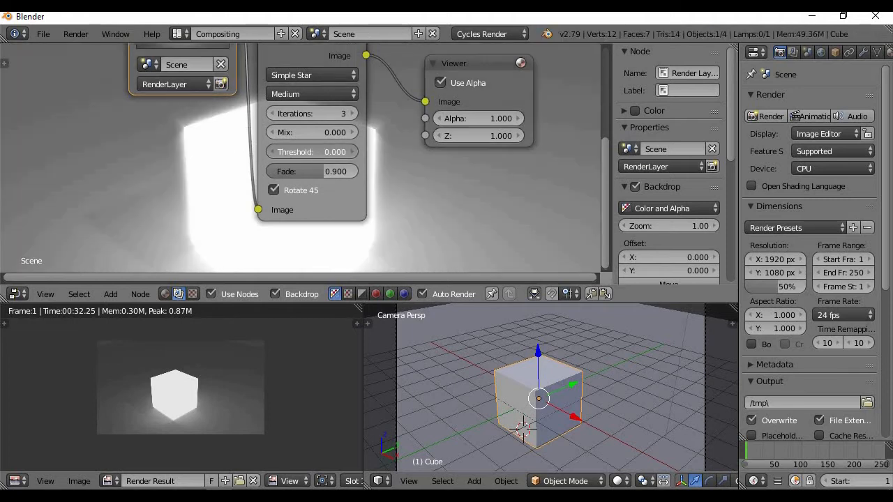
{"action": "left_click", "coordinate": [301, 149]}
{"action": "type", "text": "1.5"}
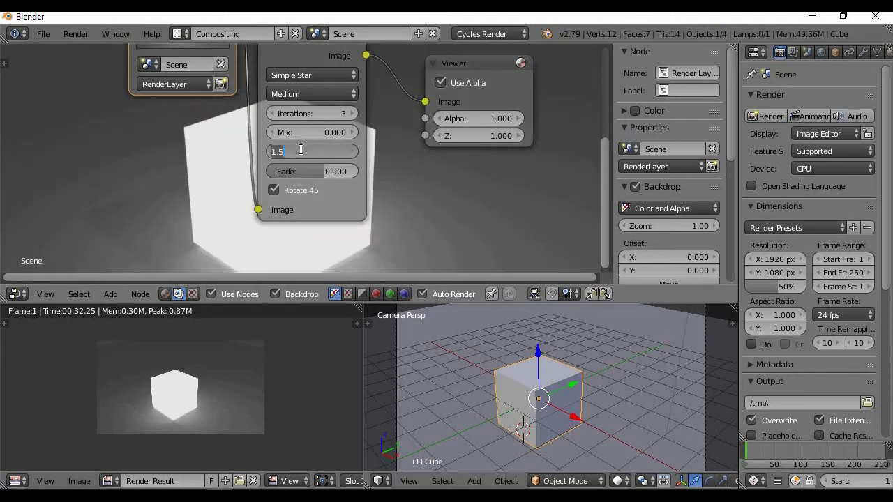
{"action": "type", "text": ".1"}
{"action": "key", "text": "Return"}
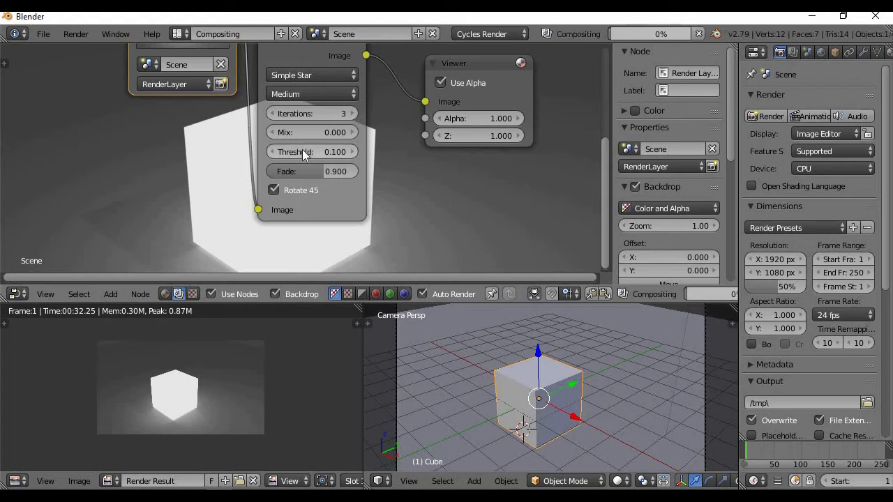
Change the Glare node's glare type to Ghosts, keeping the quality at Medium
{"action": "left_click", "coordinate": [326, 94]}
{"action": "left_click", "coordinate": [339, 69]}
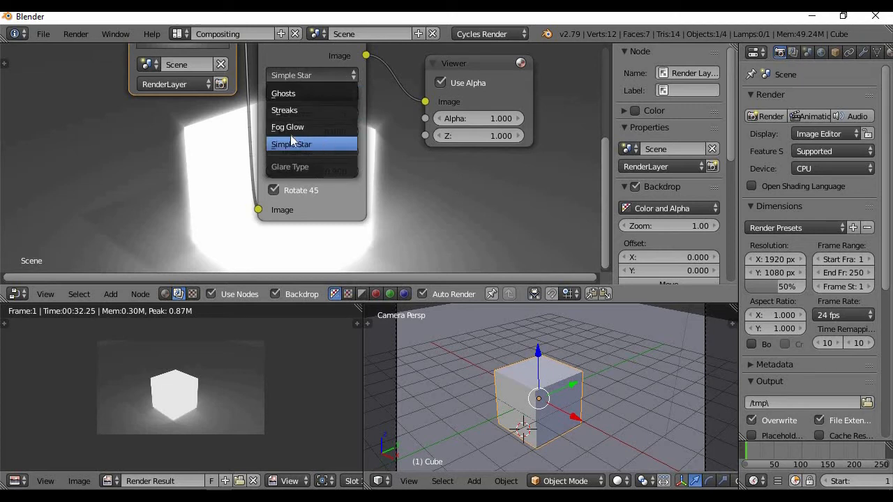
{"action": "left_click", "coordinate": [322, 93]}
{"action": "scroll", "coordinate": [399, 202], "scroll_direction": "down", "scroll_amount": 5}
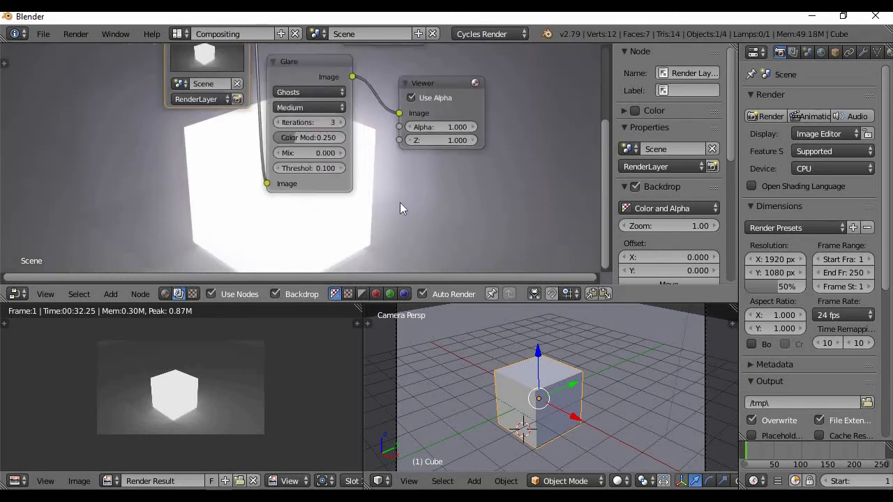
{"action": "scroll", "coordinate": [399, 203], "scroll_direction": "up", "scroll_amount": 2}
{"action": "scroll", "coordinate": [369, 243], "scroll_direction": "down", "scroll_amount": 1}
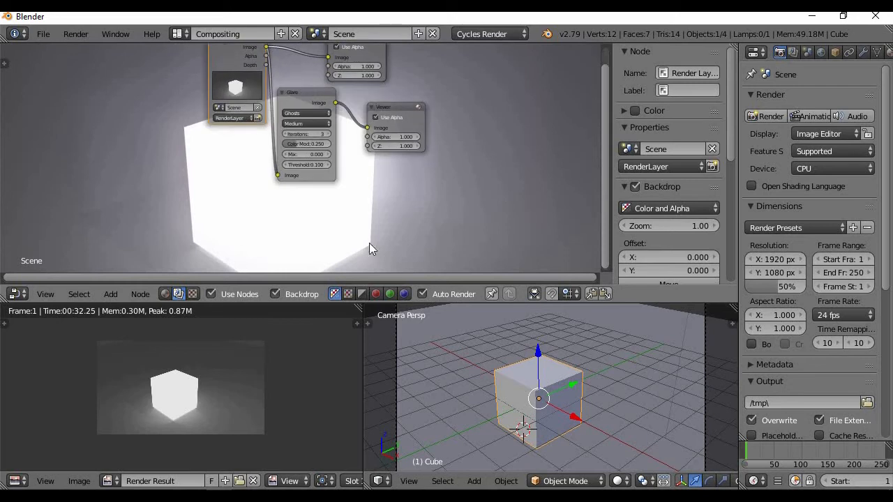
Connect the Glare node's image output to the Composite image input and line up the Composite node above the Viewer
{"action": "left_click", "coordinate": [461, 294]}
{"action": "left_click", "coordinate": [462, 294]}
{"action": "scroll", "coordinate": [416, 194], "scroll_direction": "up", "scroll_amount": 2}
{"action": "scroll", "coordinate": [417, 194], "scroll_direction": "down", "scroll_amount": 1}
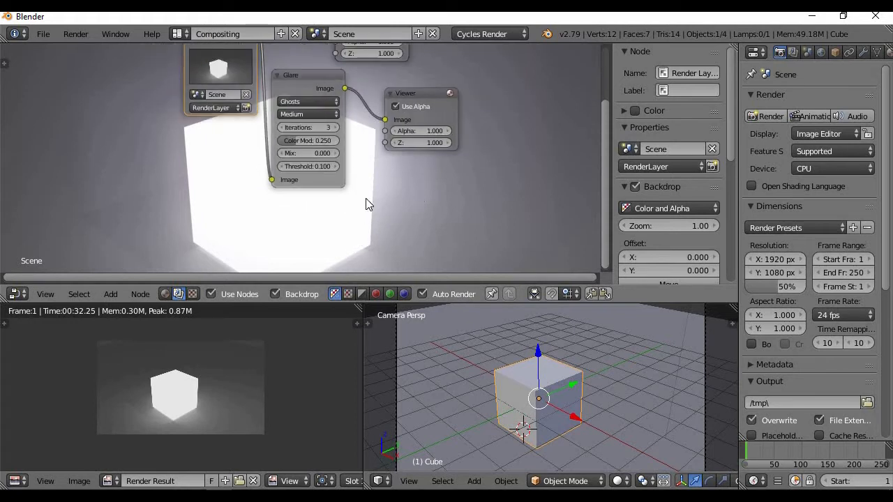
{"action": "middle_click_drag", "start_coordinate": [365, 198], "coordinate": [356, 38]}
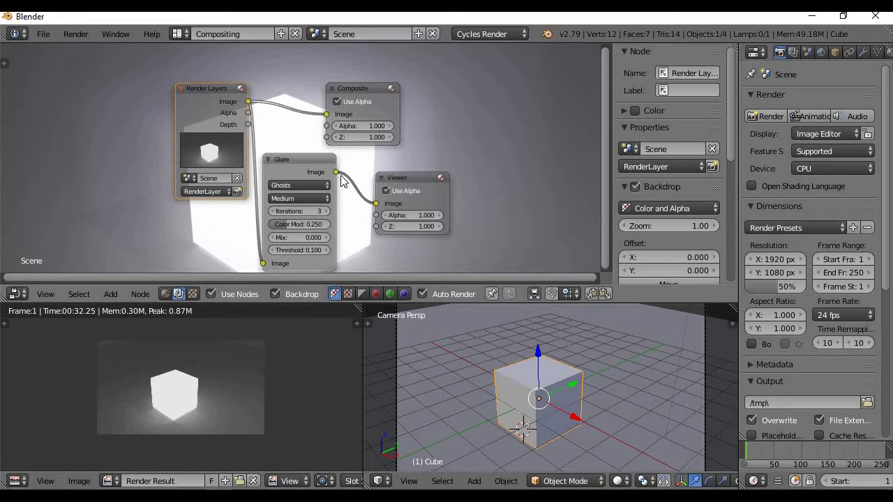
{"action": "left_click_drag", "start_coordinate": [336, 172], "coordinate": [389, 92]}
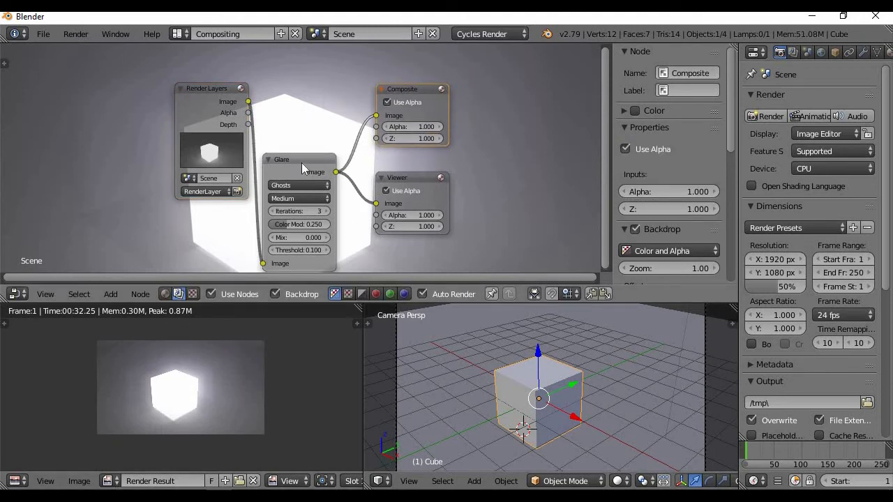
Enlarge the node editor area downward to make more room for the node tree
{"action": "scroll", "coordinate": [302, 163], "scroll_direction": "down", "scroll_amount": 2}
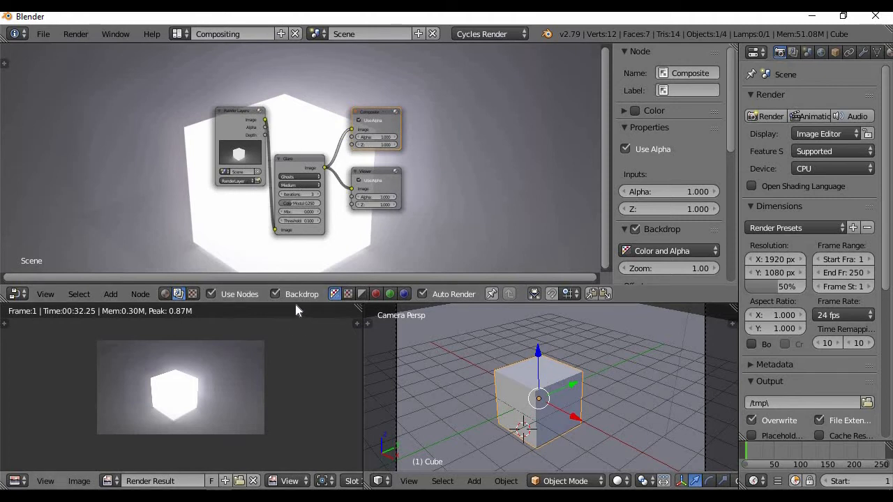
{"action": "left_click_drag", "start_coordinate": [295, 304], "coordinate": [287, 358]}
{"action": "scroll", "coordinate": [304, 197], "scroll_direction": "up", "scroll_amount": 4}
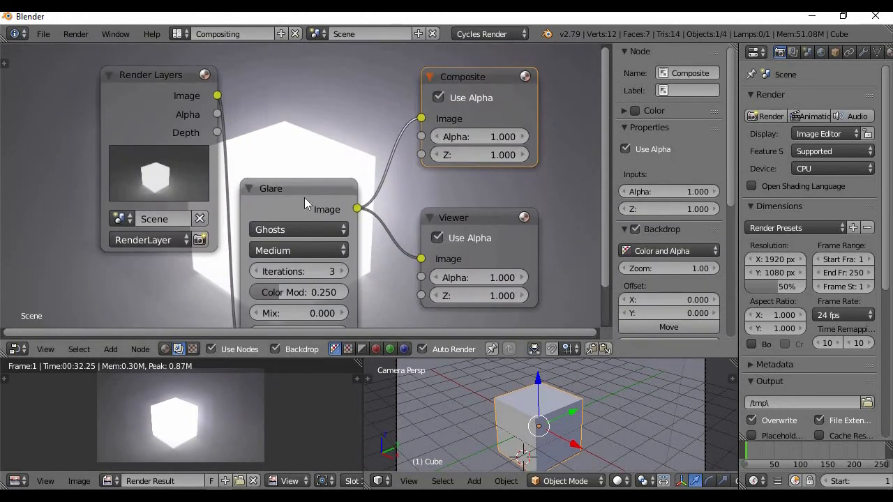
Try the Fog Glow glare type on the Glare node, then switch it to Streaks
{"action": "left_click", "coordinate": [328, 228]}
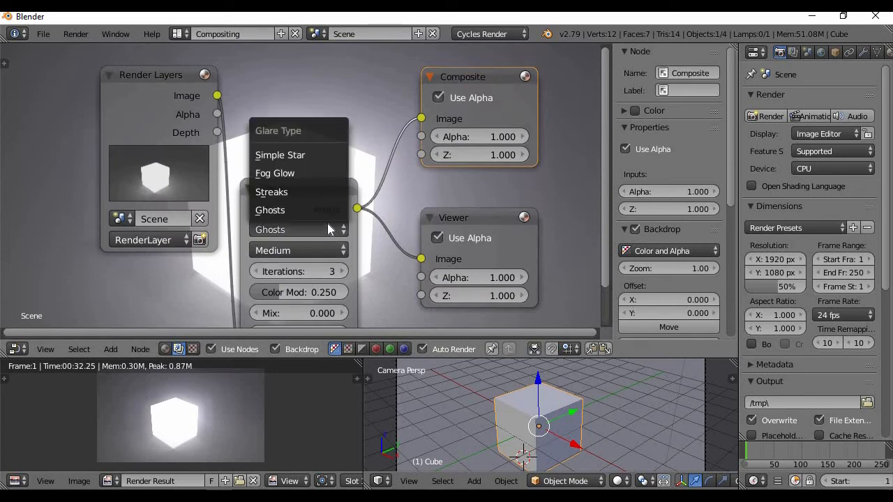
{"action": "left_click", "coordinate": [329, 174]}
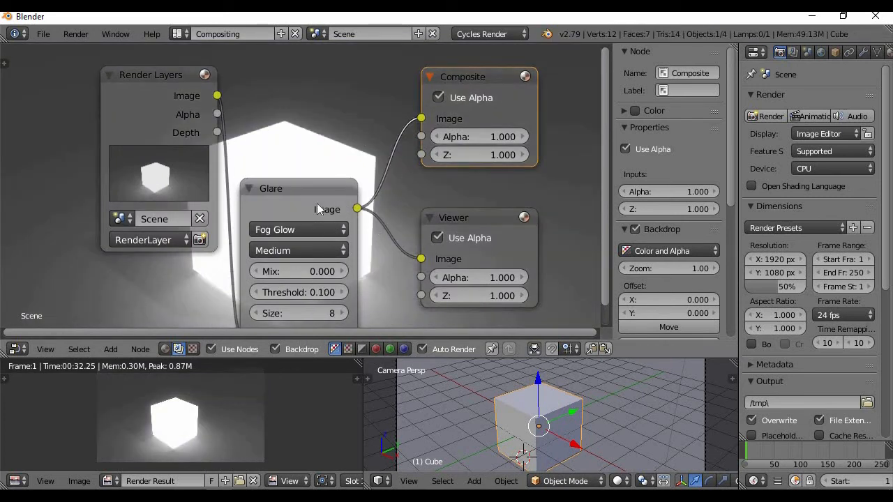
{"action": "left_click", "coordinate": [317, 228]}
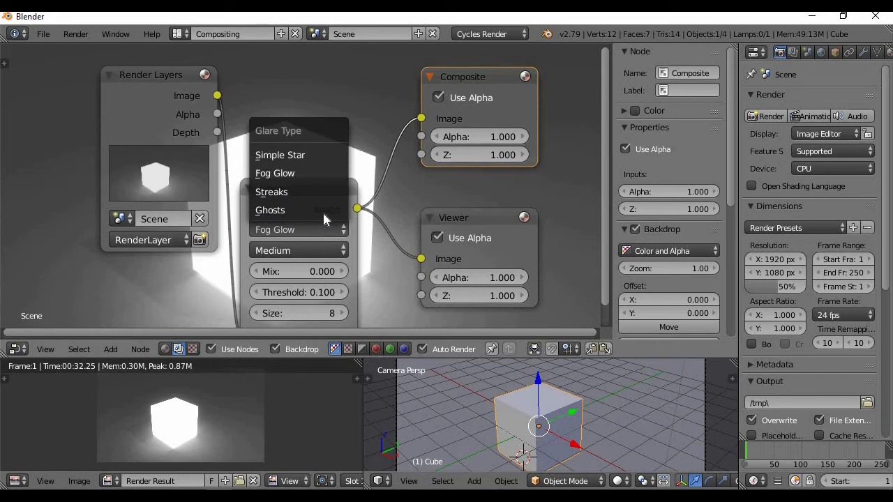
{"action": "left_click", "coordinate": [296, 237]}
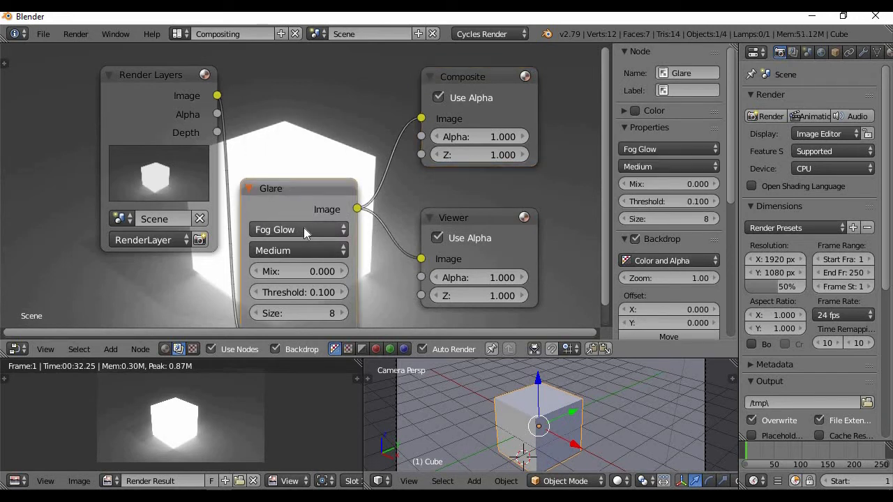
{"action": "left_click", "coordinate": [305, 227]}
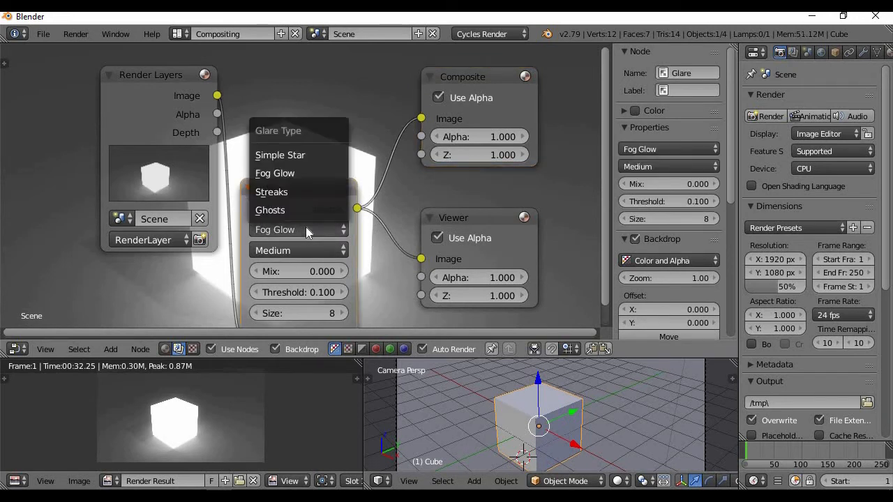
{"action": "left_click", "coordinate": [312, 193]}
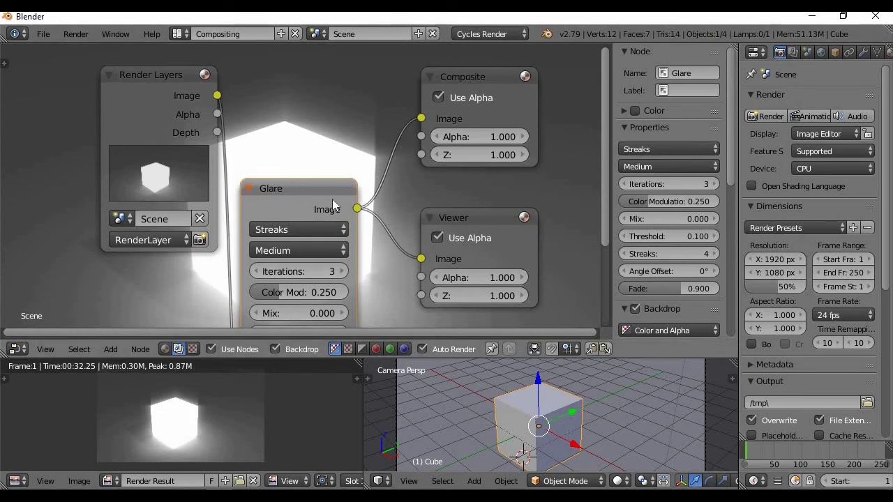
{"action": "scroll", "coordinate": [365, 111], "scroll_direction": "down", "scroll_amount": 2}
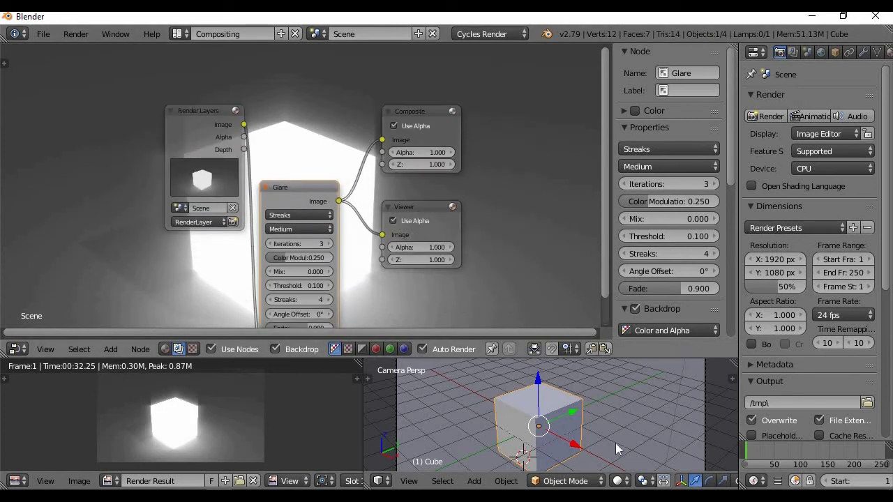
Switch to the Default screen layout and change the cube's emission color to a fully saturated pink at maximum brightness
{"action": "left_click", "coordinate": [180, 34]}
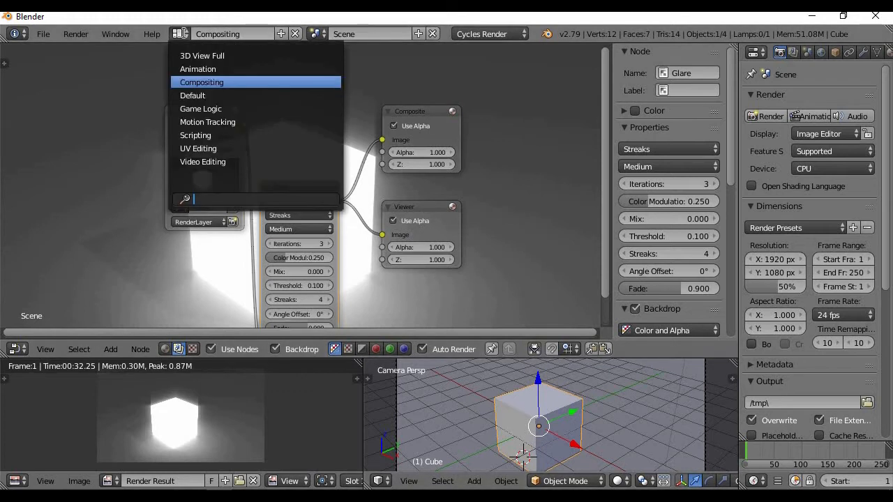
{"action": "left_click", "coordinate": [268, 95]}
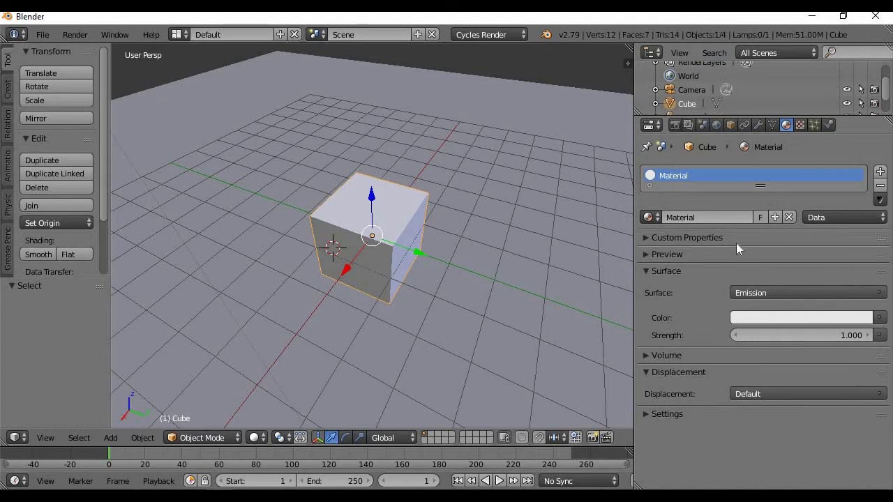
{"action": "left_click", "coordinate": [746, 320]}
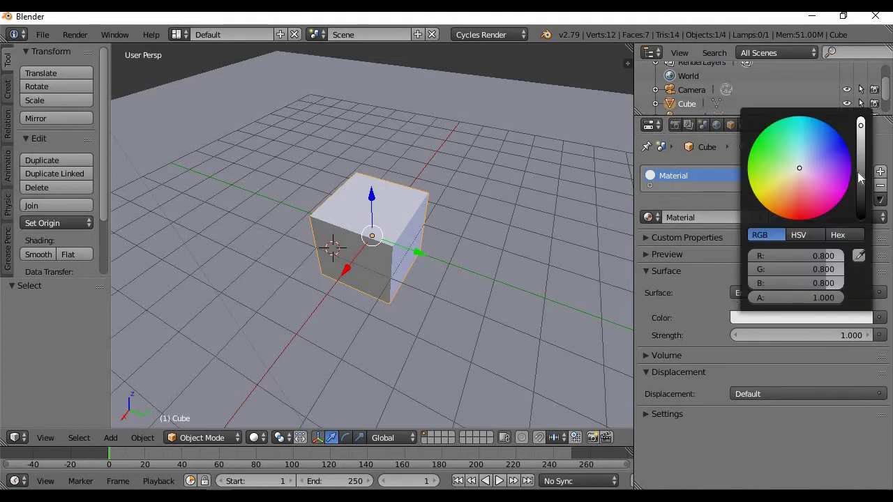
{"action": "left_click_drag", "start_coordinate": [861, 126], "coordinate": [861, 118]}
{"action": "left_click_drag", "start_coordinate": [800, 169], "coordinate": [830, 210]}
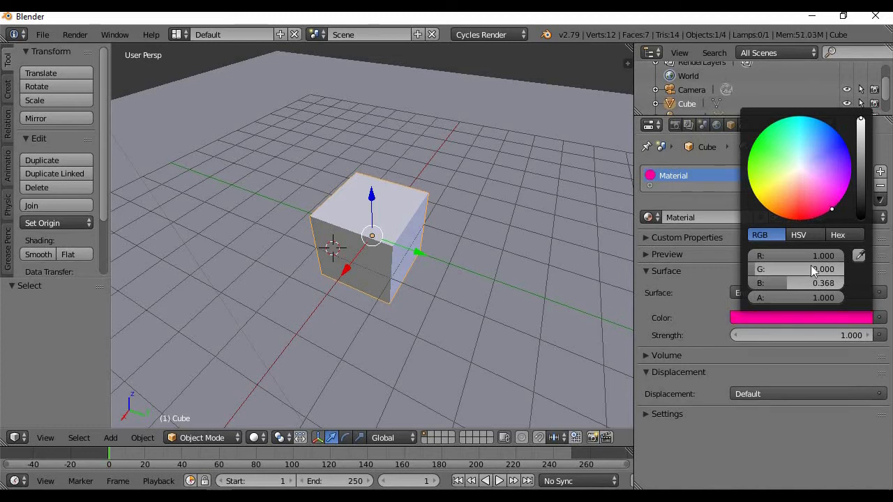
Set the emission color's blue value to 0.5 and raise its green value to about 0.131
{"action": "left_click_drag", "start_coordinate": [792, 285], "coordinate": [794, 285]}
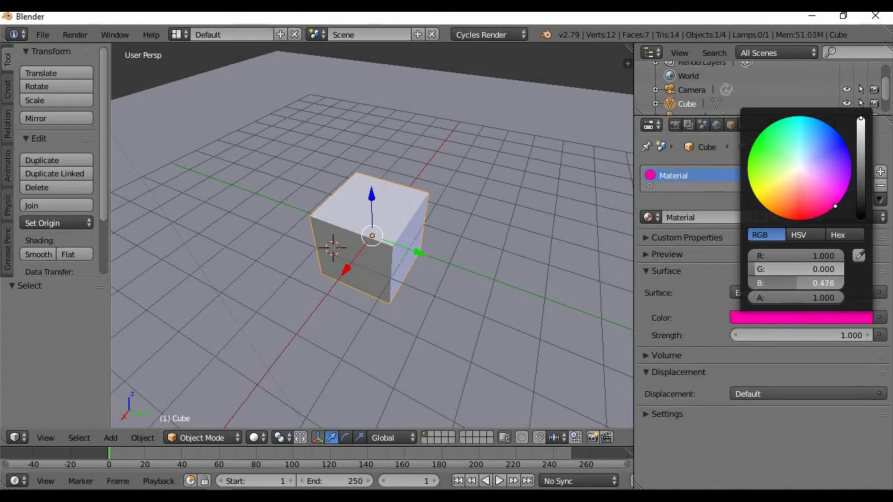
{"action": "left_click", "coordinate": [793, 284]}
{"action": "type", "text": "0."}
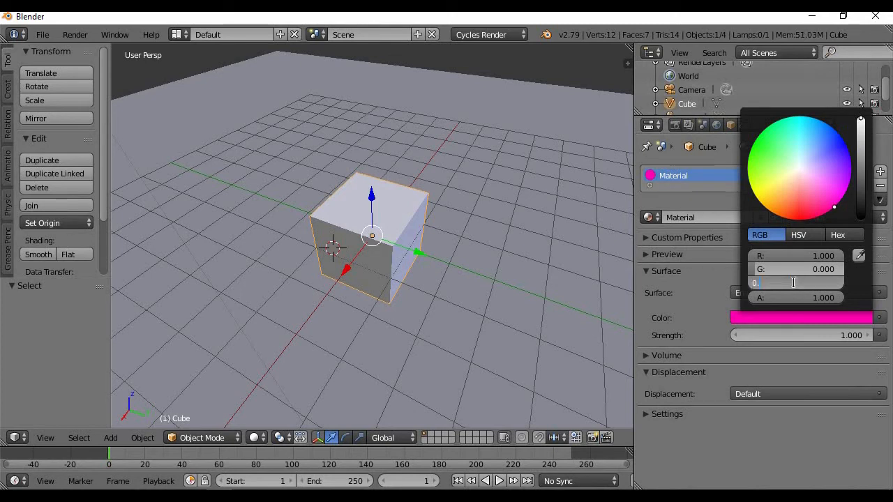
{"action": "type", "text": "5"}
{"action": "key", "text": "Return"}
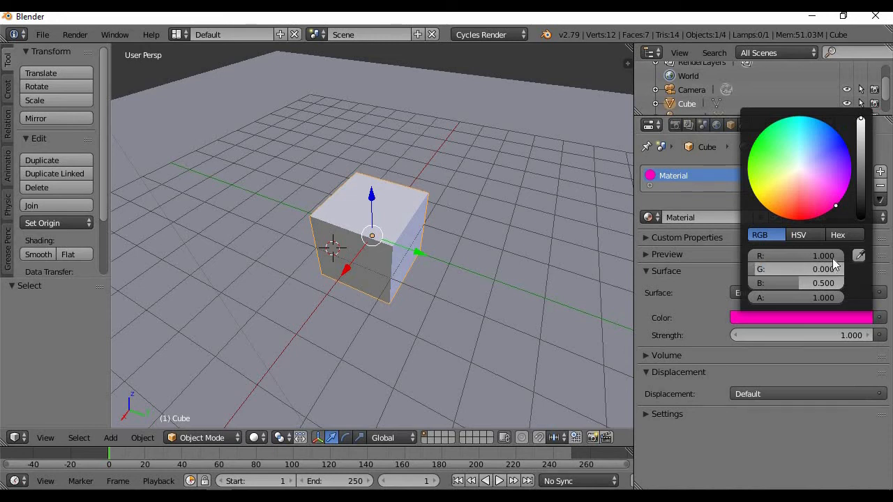
{"action": "left_click_drag", "start_coordinate": [833, 258], "coordinate": [765, 269]}
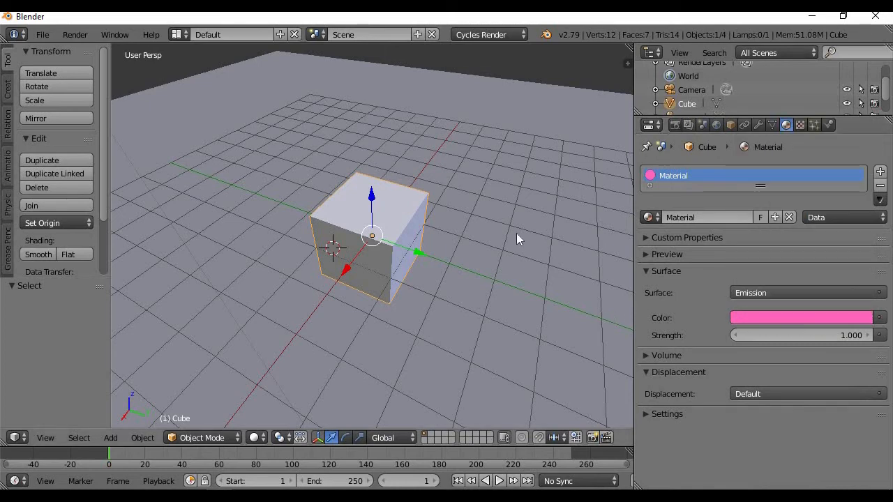
Preview the cube in rendered shading and lower the emission color's blue value until the cube glows light red
{"action": "key", "text": "shift+z"}
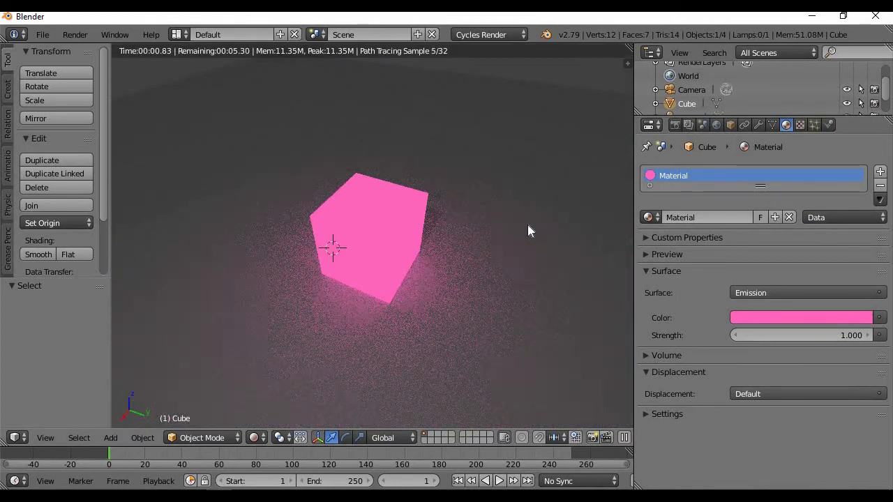
{"action": "middle_click_drag", "start_coordinate": [527, 224], "coordinate": [428, 187]}
{"action": "left_click", "coordinate": [808, 317]}
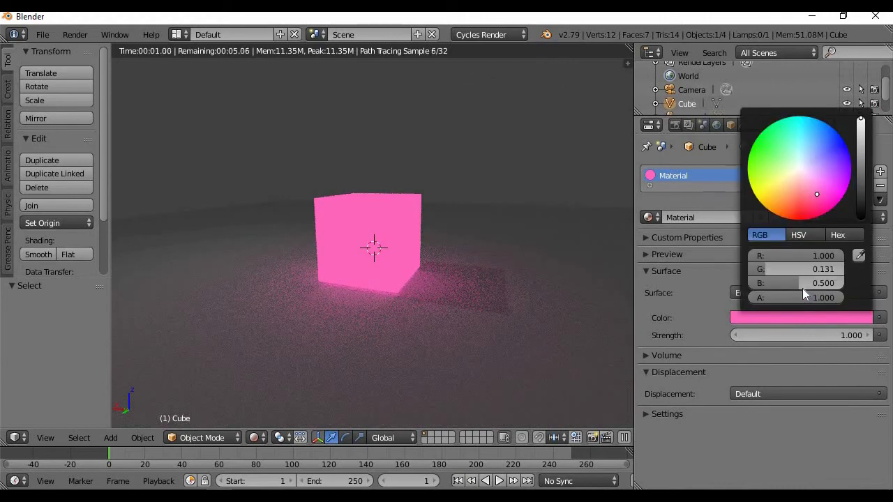
{"action": "left_click_drag", "start_coordinate": [808, 284], "coordinate": [768, 282]}
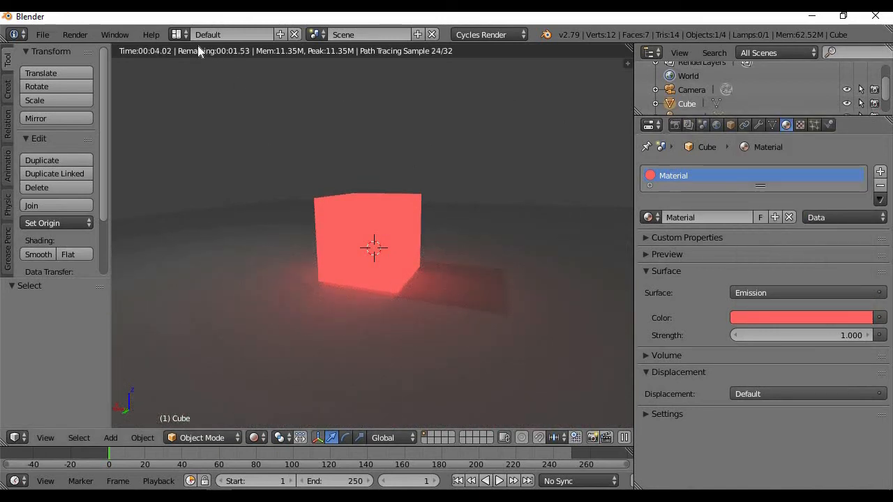
Return to the Compositing screen layout, render the scene with the red cube, and inspect the render result
{"action": "left_click", "coordinate": [178, 34]}
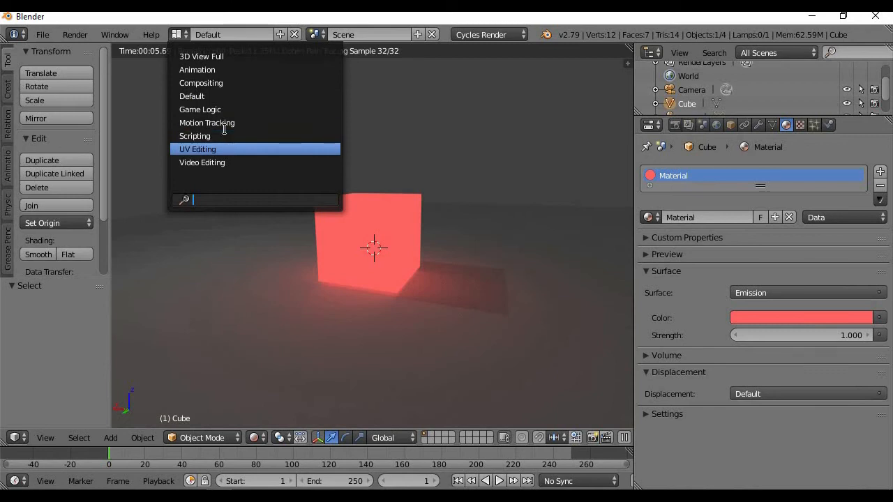
{"action": "left_click", "coordinate": [225, 84]}
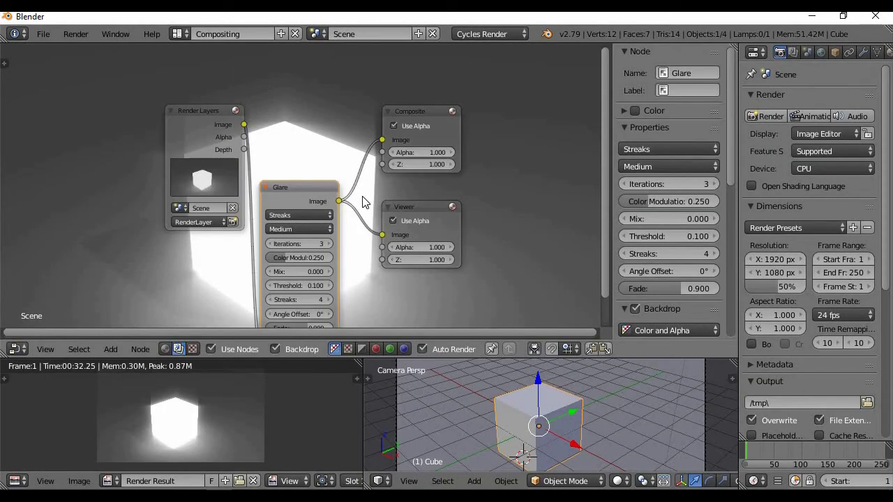
{"action": "key", "text": "F12"}
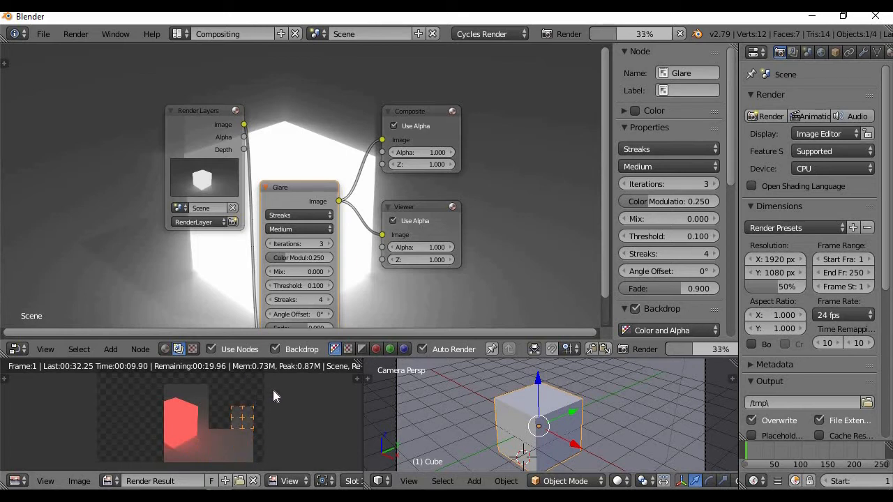
{"action": "scroll", "coordinate": [243, 423], "scroll_direction": "up", "scroll_amount": 3}
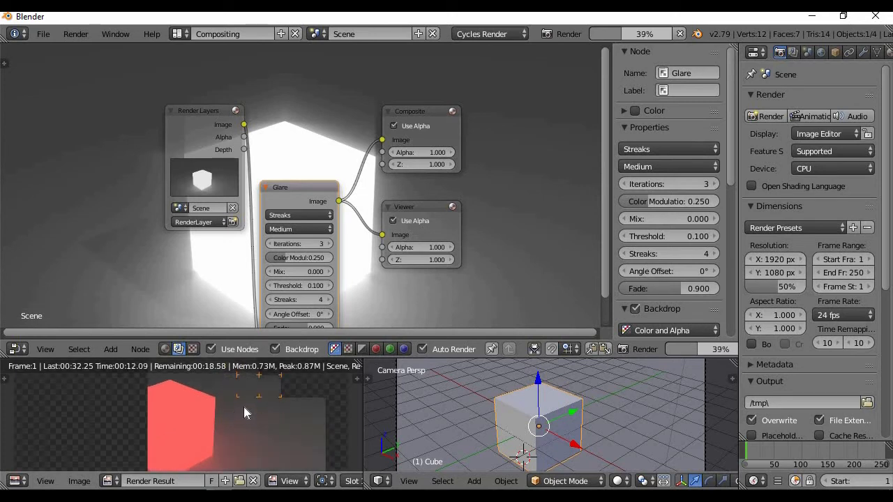
{"action": "middle_click_drag", "start_coordinate": [237, 445], "coordinate": [27, 393]}
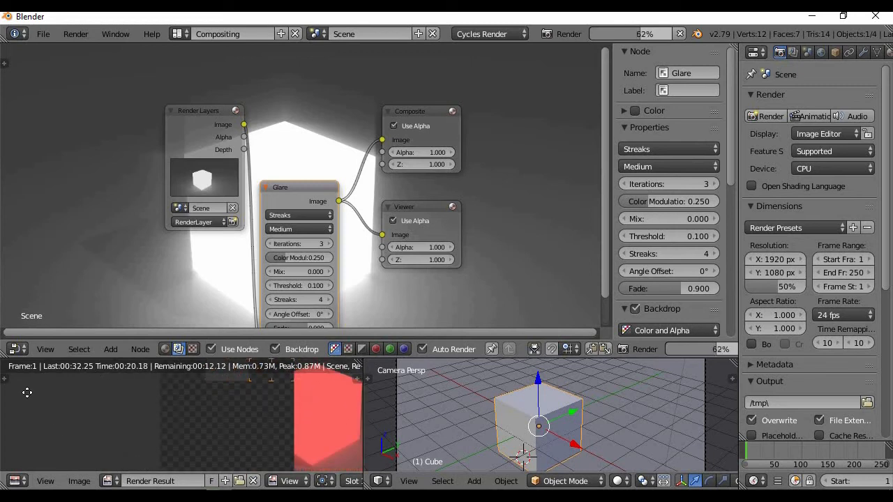
{"action": "middle_click_drag", "start_coordinate": [27, 365], "coordinate": [270, 365]}
{"action": "scroll", "coordinate": [291, 405], "scroll_direction": "up", "scroll_amount": 2}
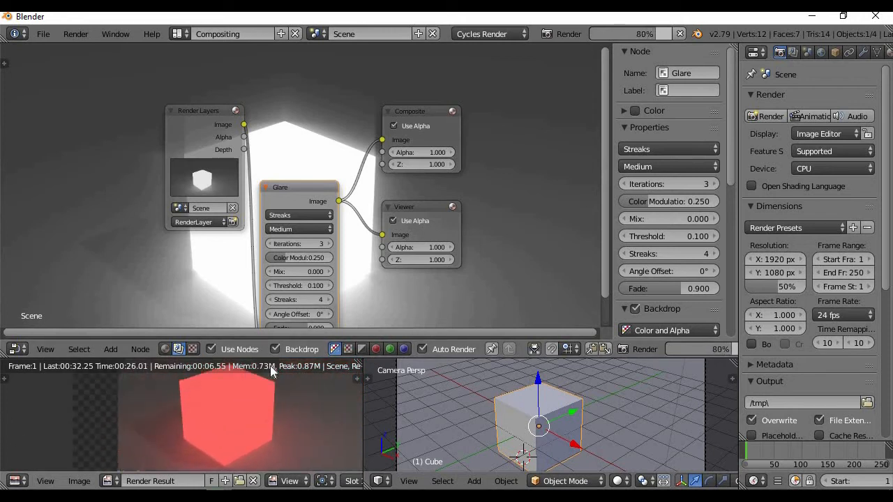
{"action": "scroll", "coordinate": [307, 387], "scroll_direction": "down", "scroll_amount": 2}
{"action": "scroll", "coordinate": [292, 407], "scroll_direction": "down", "scroll_amount": 2}
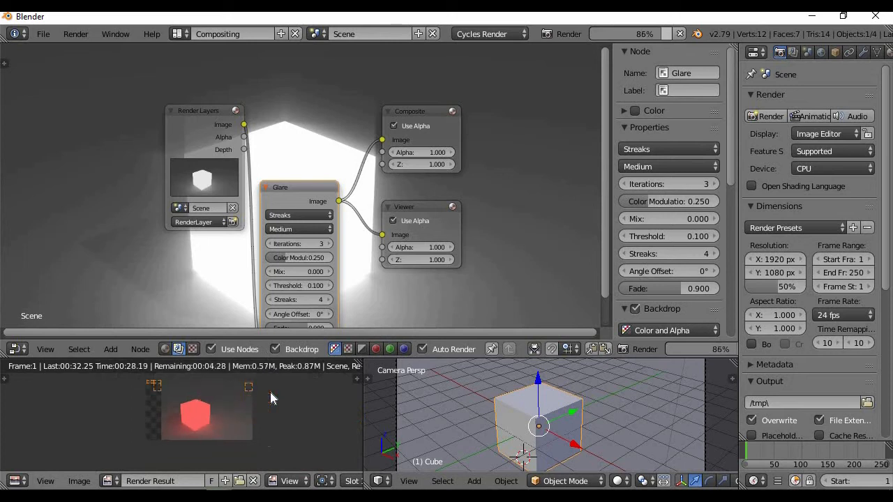
{"action": "scroll", "coordinate": [230, 418], "scroll_direction": "up", "scroll_amount": 1}
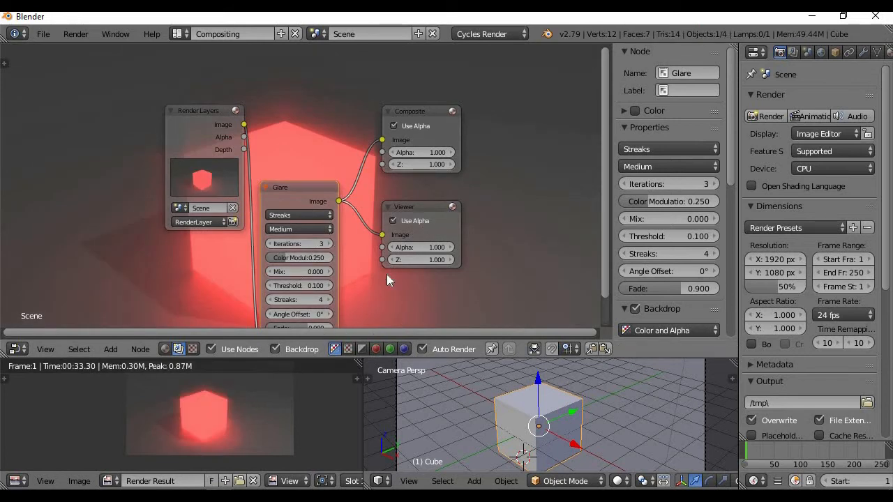
Change the Glare node's type to Fog Glow and try a threshold of 0, then set it back to 0.1
{"action": "scroll", "coordinate": [386, 274], "scroll_direction": "down", "scroll_amount": 6}
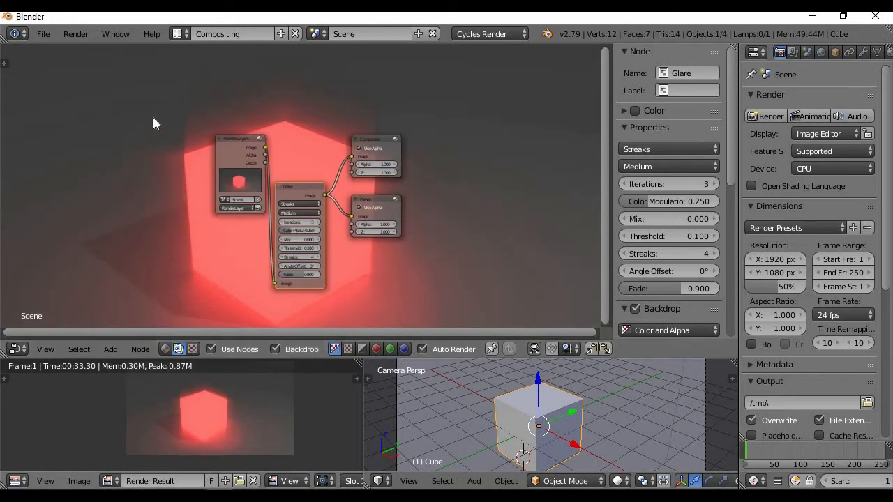
{"action": "scroll", "coordinate": [328, 188], "scroll_direction": "up", "scroll_amount": 5}
{"action": "left_click", "coordinate": [318, 222]}
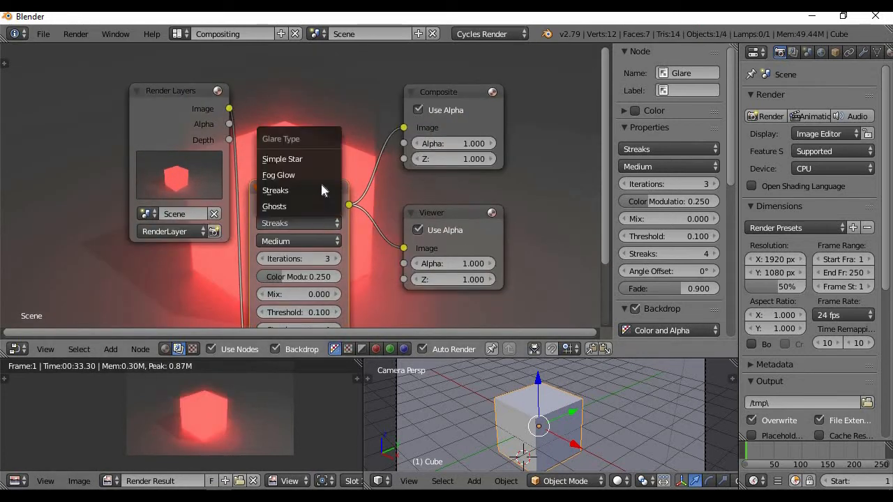
{"action": "left_click", "coordinate": [324, 177]}
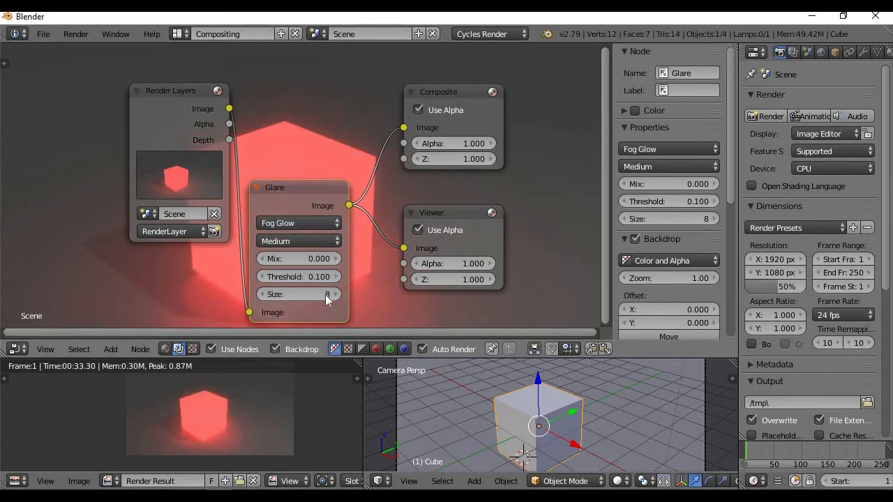
{"action": "mouse_move", "coordinate": [300, 280]}
{"action": "left_mouse_down"}
{"action": "mouse_move", "coordinate": [286, 281]}
{"action": "mouse_move", "coordinate": [326, 280]}
{"action": "mouse_move", "coordinate": [283, 280]}
{"action": "mouse_move", "coordinate": [299, 280]}
{"action": "left_mouse_up"}
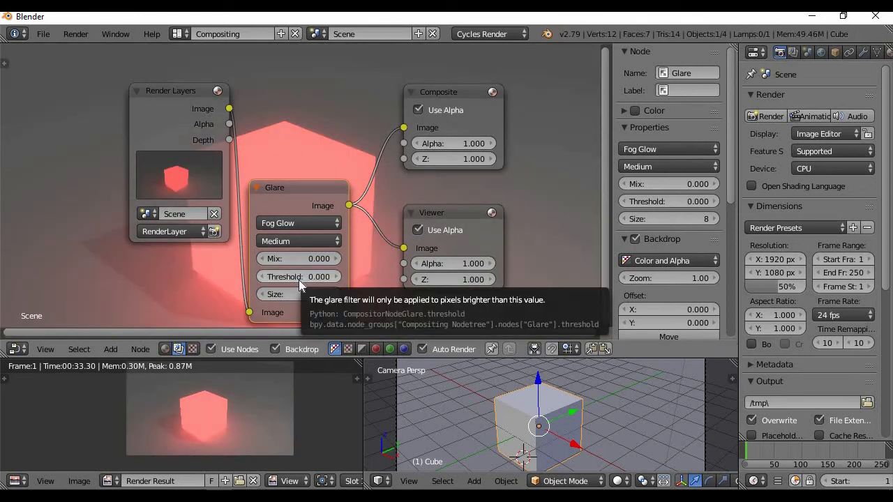
{"action": "left_click", "coordinate": [336, 277]}
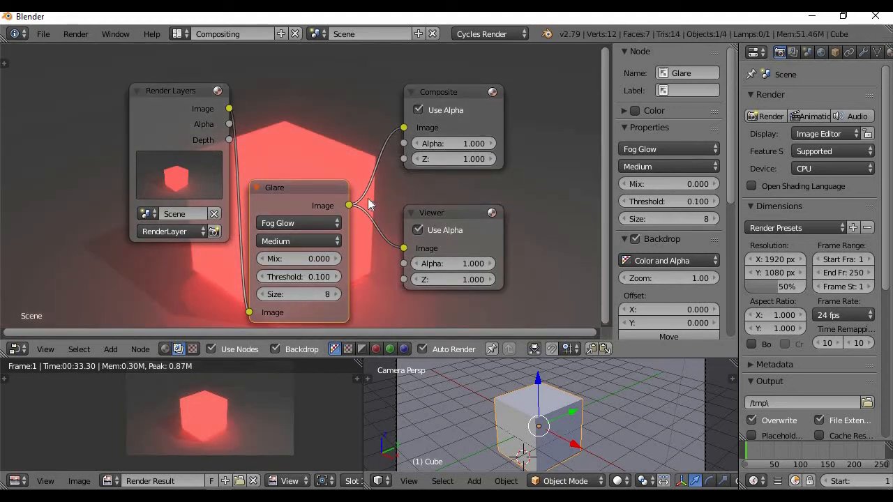
Set the Glare node's glare type to Ghosts and check the glow around the red cube in the backdrop
{"action": "left_click", "coordinate": [333, 223]}
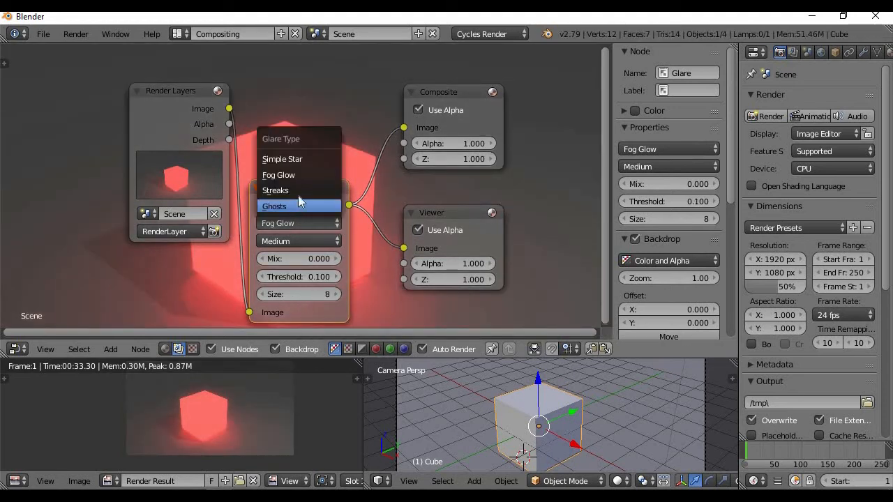
{"action": "left_click", "coordinate": [305, 208]}
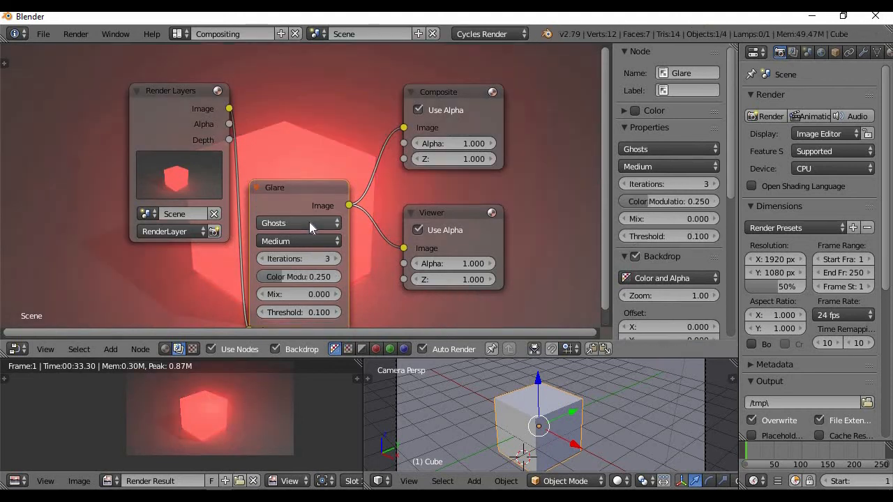
{"action": "scroll", "coordinate": [358, 135], "scroll_direction": "down", "scroll_amount": 4}
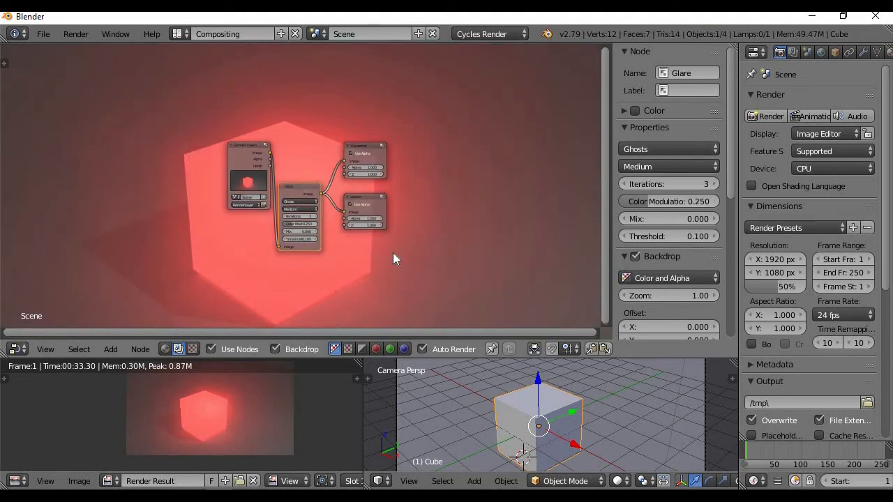
{"action": "scroll", "coordinate": [395, 255], "scroll_direction": "up", "scroll_amount": 2}
{"action": "scroll", "coordinate": [395, 258], "scroll_direction": "up", "scroll_amount": 1}
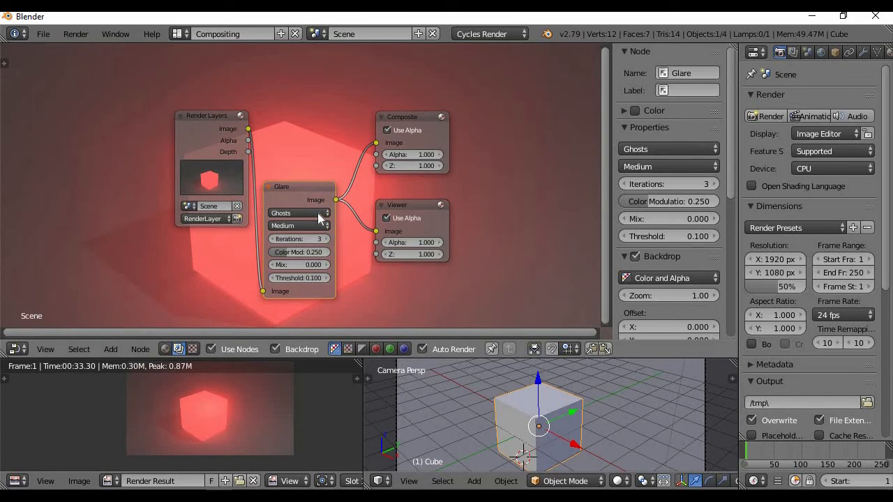
Examine the red cube's Ghosts glow in the render result and the compositor backdrop at different magnifications
{"action": "scroll", "coordinate": [299, 398], "scroll_direction": "up", "scroll_amount": 3}
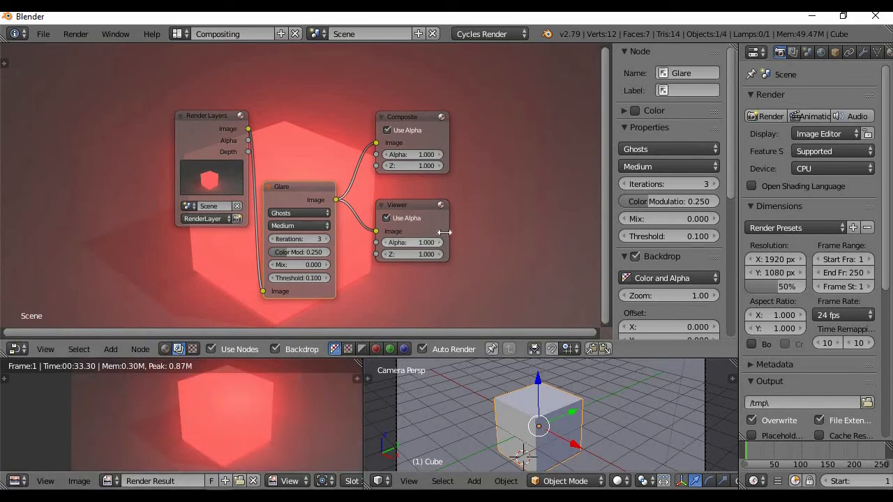
{"action": "scroll", "coordinate": [327, 138], "scroll_direction": "down", "scroll_amount": 1}
{"action": "scroll", "coordinate": [226, 385], "scroll_direction": "up", "scroll_amount": 2}
{"action": "scroll", "coordinate": [313, 137], "scroll_direction": "down", "scroll_amount": 4}
{"action": "scroll", "coordinate": [313, 137], "scroll_direction": "up", "scroll_amount": 5}
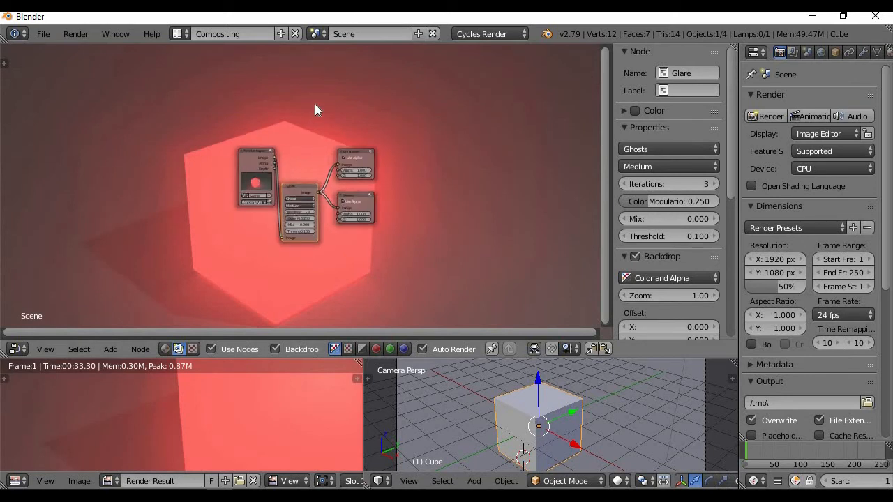
{"action": "scroll", "coordinate": [279, 424], "scroll_direction": "down", "scroll_amount": 3}
{"action": "scroll", "coordinate": [277, 396], "scroll_direction": "up", "scroll_amount": 3}
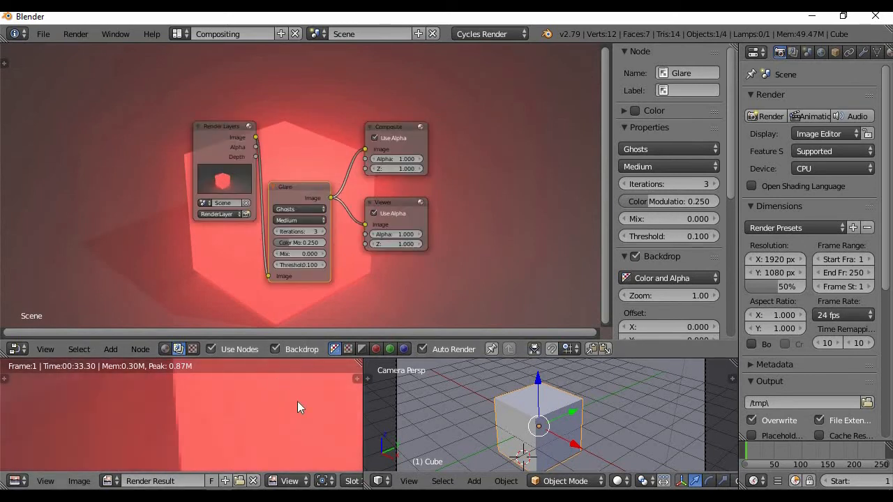
{"action": "scroll", "coordinate": [279, 403], "scroll_direction": "down", "scroll_amount": 3}
{"action": "scroll", "coordinate": [239, 410], "scroll_direction": "up", "scroll_amount": 2}
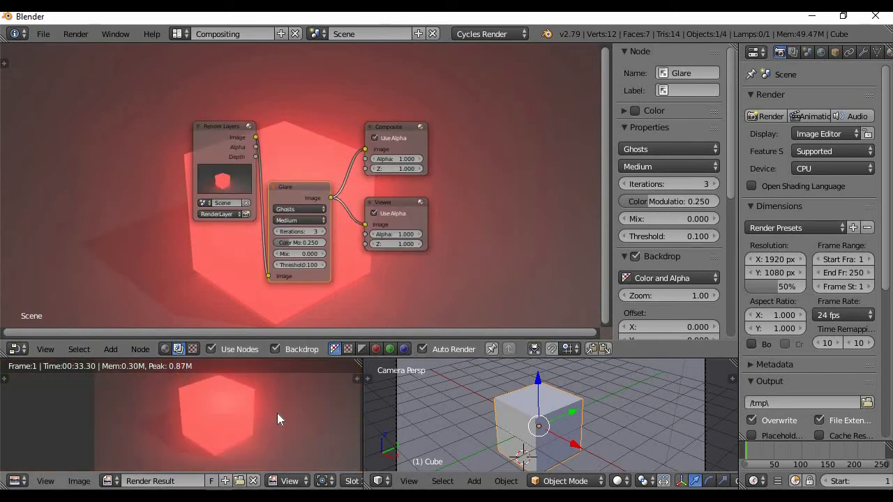
{"action": "scroll", "coordinate": [266, 412], "scroll_direction": "up", "scroll_amount": 3}
{"action": "scroll", "coordinate": [251, 418], "scroll_direction": "down", "scroll_amount": 4}
{"action": "scroll", "coordinate": [307, 199], "scroll_direction": "up", "scroll_amount": 1}
Try the Simple Star and Fog Glow types on the Glare node and set it back to Ghosts
{"action": "left_click", "coordinate": [299, 213]}
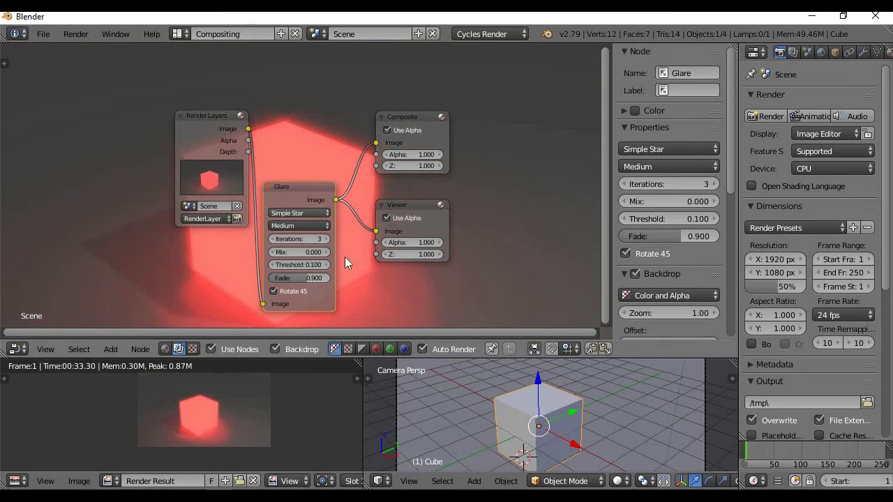
{"action": "scroll", "coordinate": [505, 243], "scroll_direction": "down", "scroll_amount": 4}
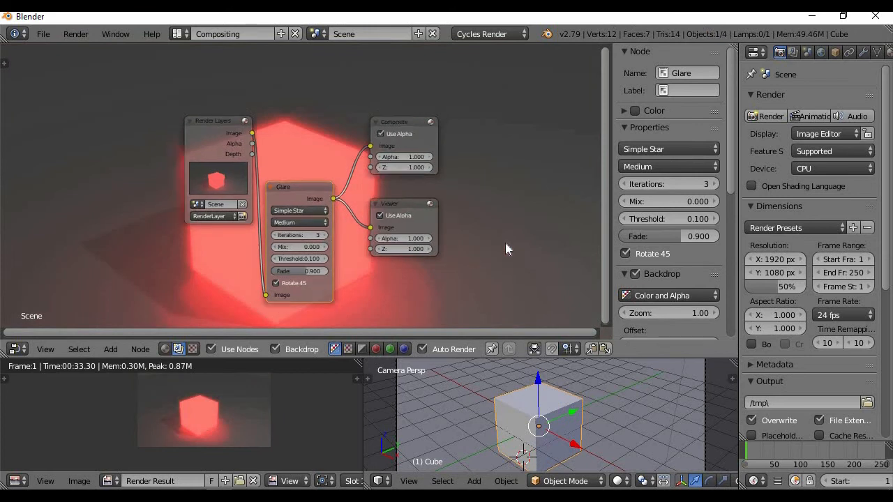
{"action": "scroll", "coordinate": [308, 200], "scroll_direction": "up", "scroll_amount": 2}
{"action": "left_click", "coordinate": [305, 211]}
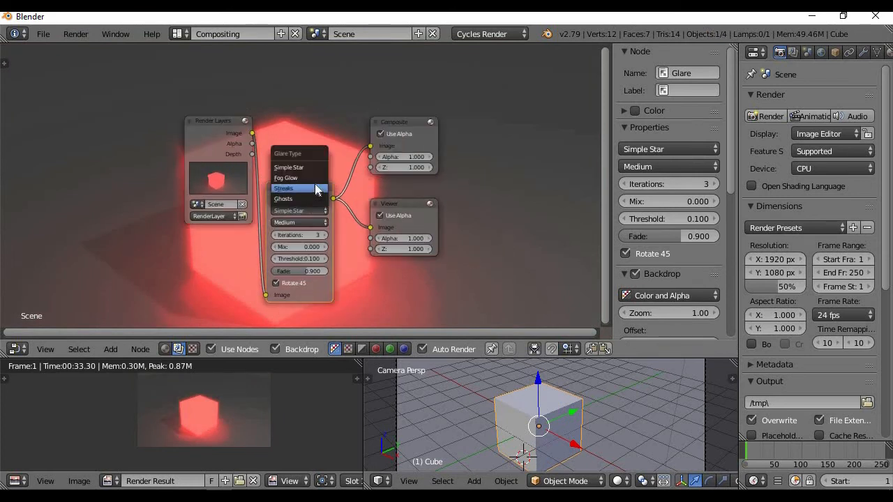
{"action": "left_click", "coordinate": [315, 178]}
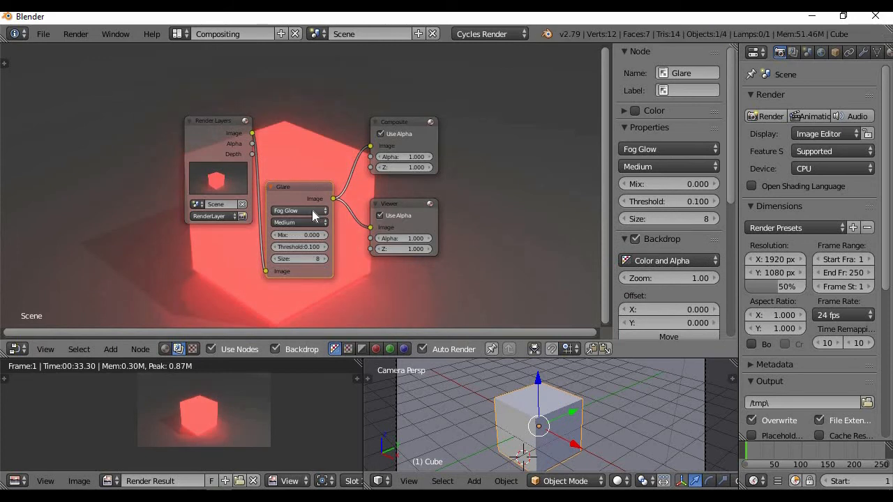
{"action": "left_click", "coordinate": [312, 210]}
{"action": "left_click", "coordinate": [301, 197]}
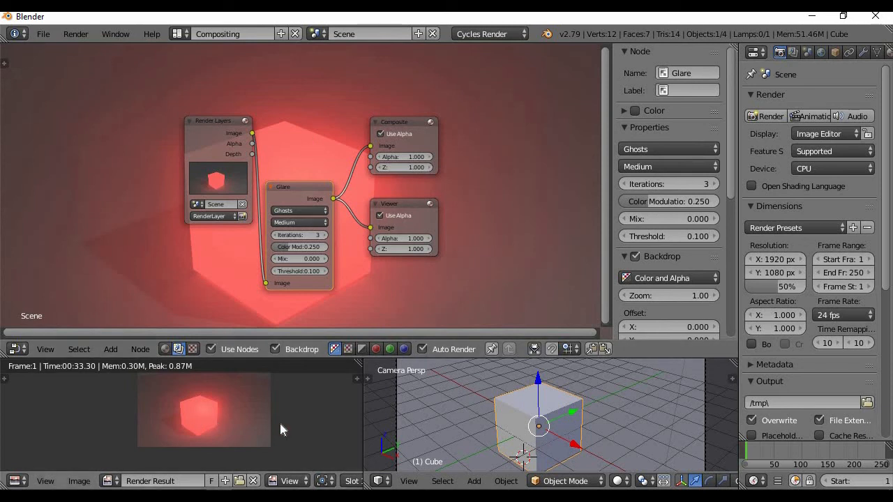
Start saving the render result as a PNG image and choose D:\Desktop backup as the destination folder
{"action": "key", "text": "F3"}
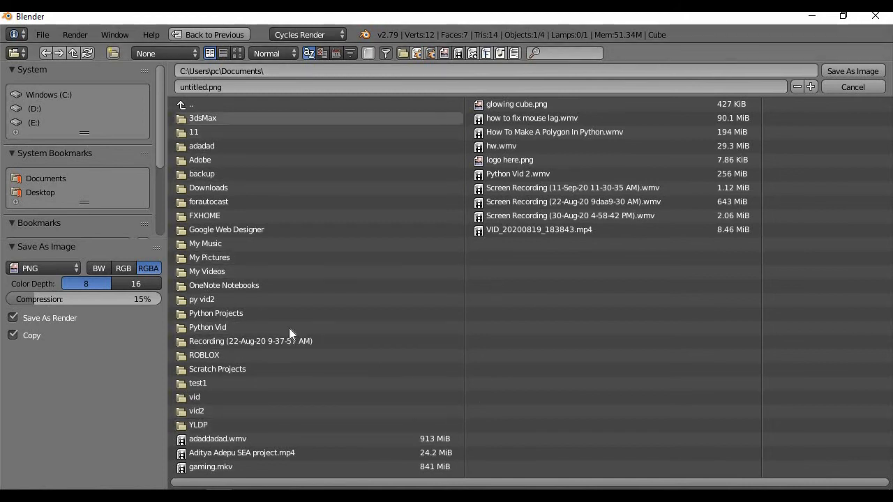
{"action": "left_click", "coordinate": [35, 192]}
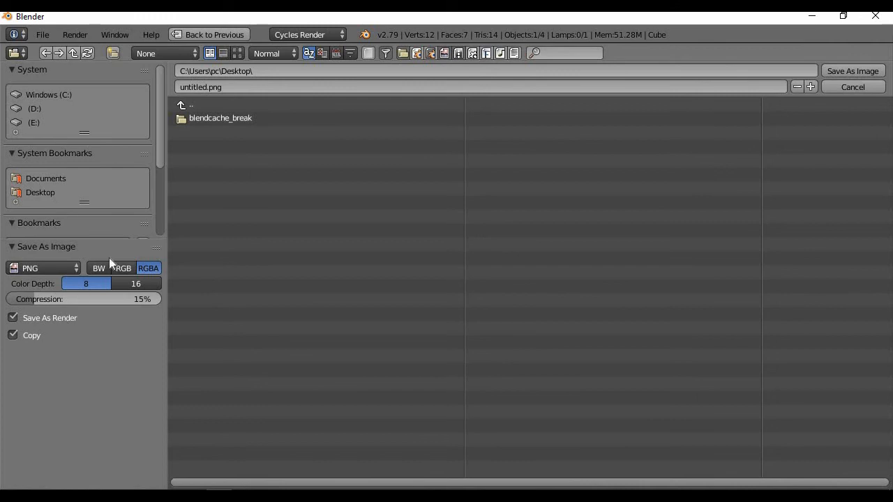
{"action": "left_click_drag", "start_coordinate": [68, 238], "coordinate": [56, 328]}
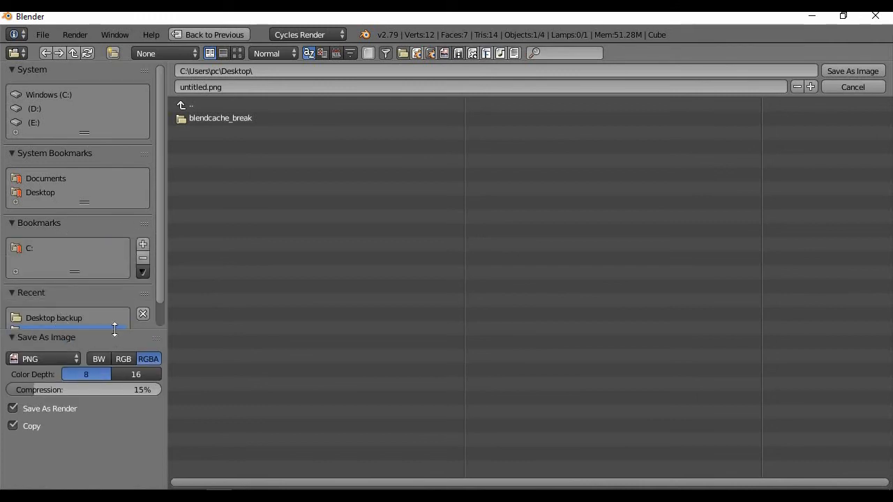
{"action": "left_click_drag", "start_coordinate": [112, 336], "coordinate": [119, 381]}
{"action": "left_click", "coordinate": [72, 318]}
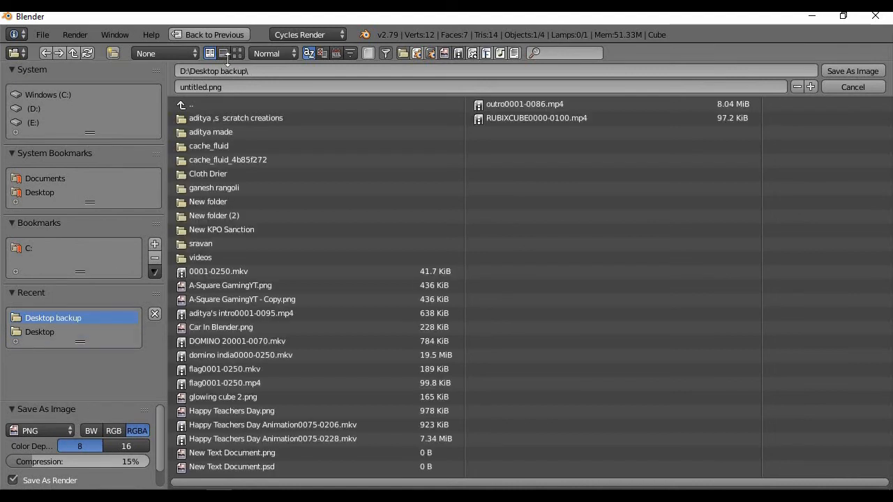
Name the image Glowing cube2.png and save it
{"action": "left_click", "coordinate": [265, 83]}
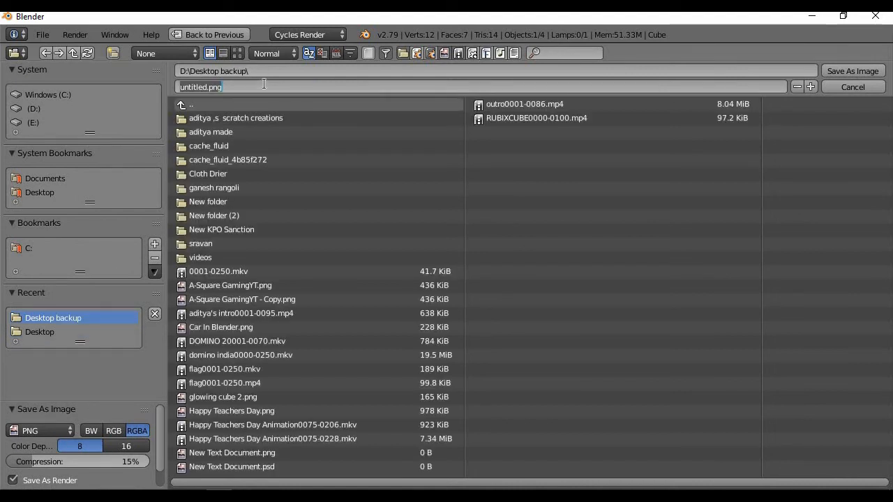
{"action": "type", "text": "Glowing"}
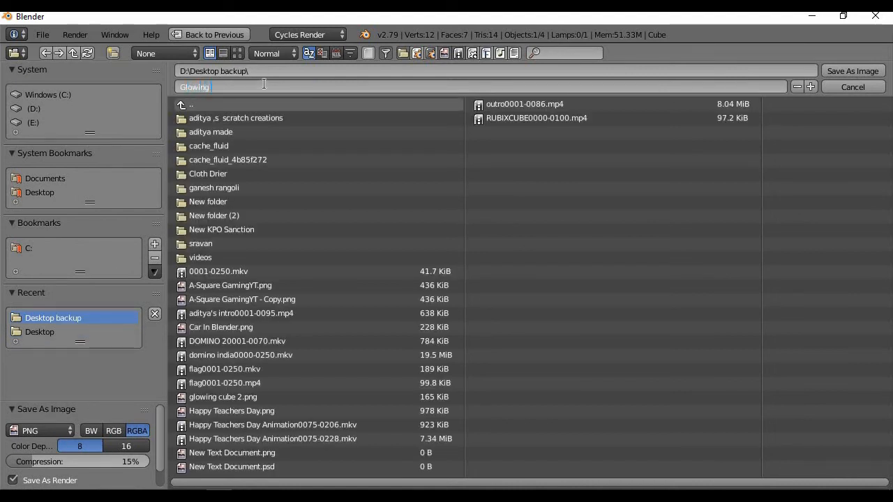
{"action": "type", "text": " cube2.png"}
{"action": "left_click", "coordinate": [852, 71]}
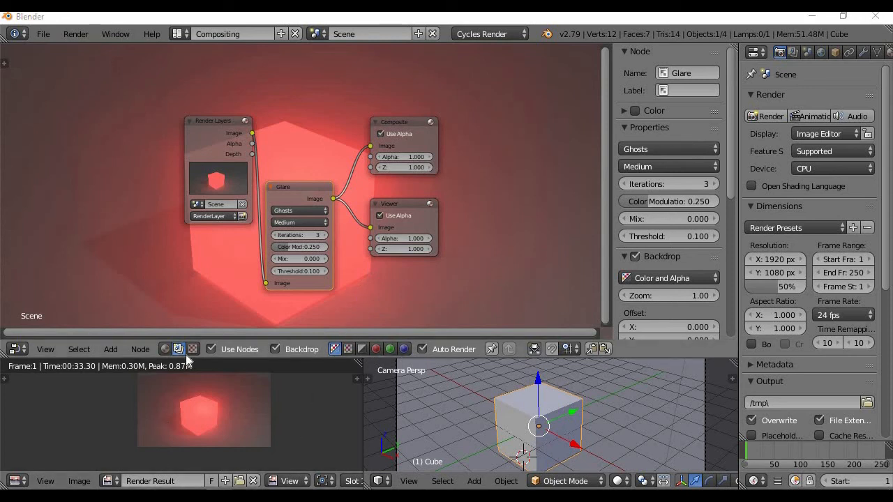
Switch to File Explorer, go to the Desktop backup folder on Local Disk (D:), and open Glowing cube2.png in Paint
{"action": "key", "text": "super+e"}
{"action": "double_click", "coordinate": [427, 126]}
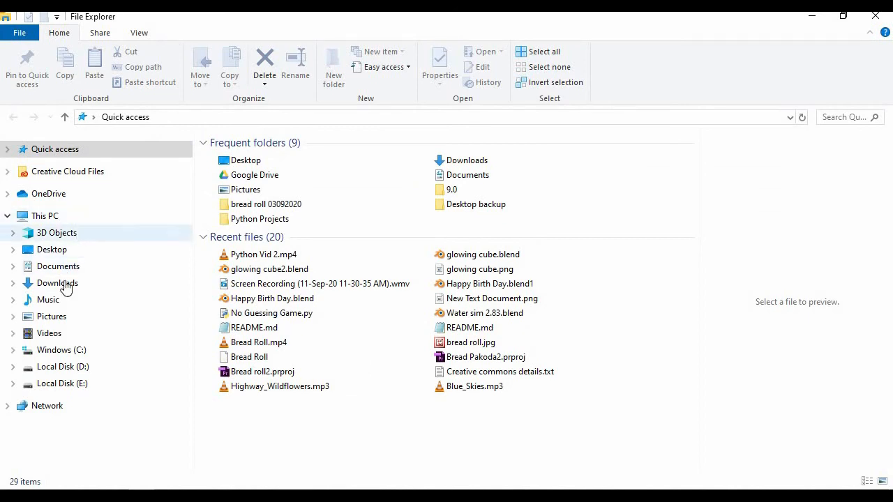
{"action": "left_click", "coordinate": [100, 367]}
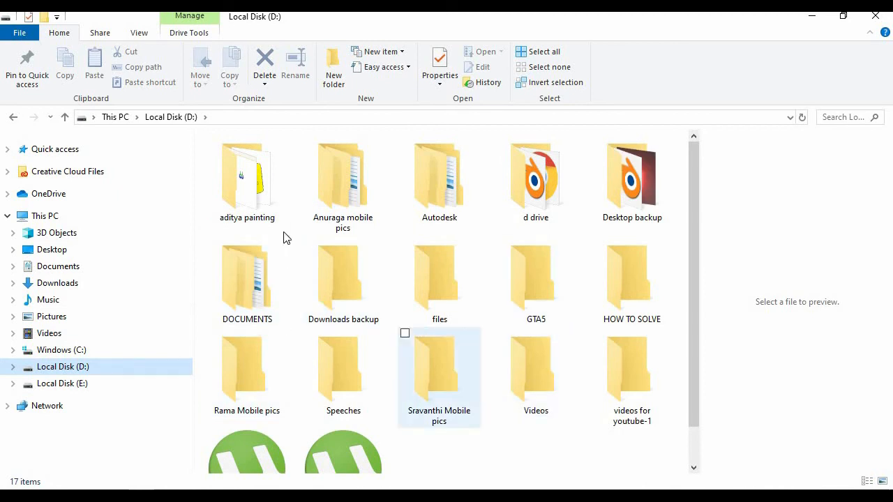
{"action": "double_click", "coordinate": [612, 171]}
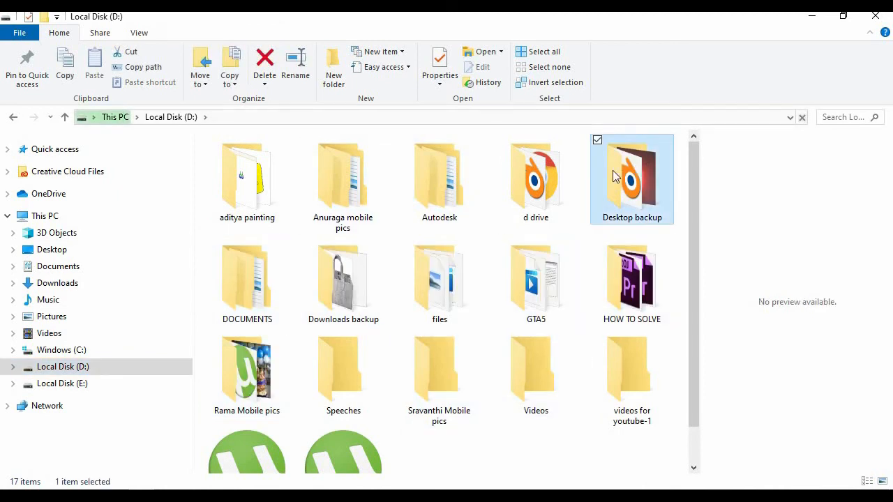
{"action": "double_click", "coordinate": [390, 158]}
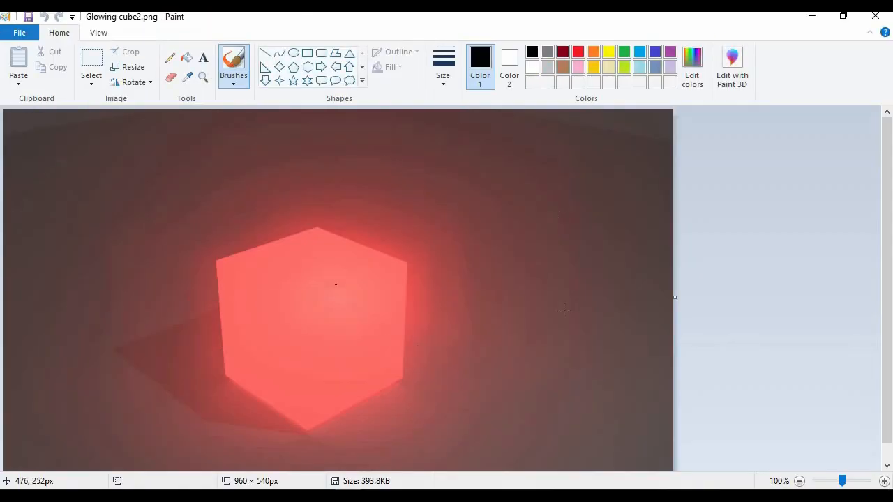
Circle the glowing cube with a freehand black brush stroke, undo the stroke, and view the image
{"action": "mouse_move", "coordinate": [542, 240]}
{"action": "left_mouse_down"}
{"action": "mouse_move", "coordinate": [272, 199]}
{"action": "mouse_move", "coordinate": [507, 434]}
{"action": "mouse_move", "coordinate": [421, 226]}
{"action": "left_mouse_up"}
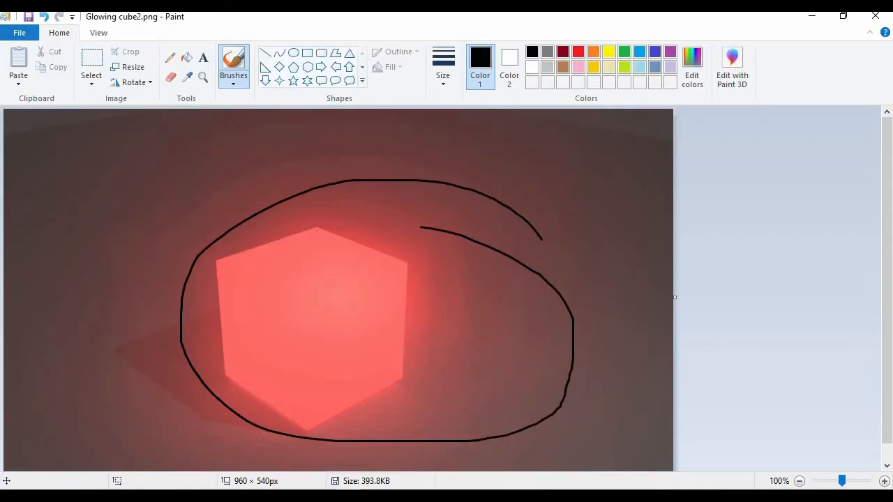
{"action": "key", "text": "ctrl+z"}
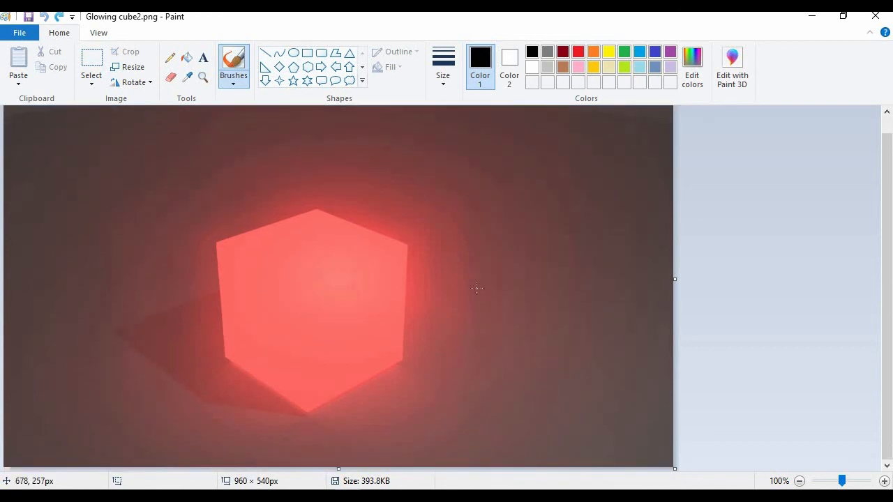
{"action": "scroll", "coordinate": [477, 288], "scroll_direction": "down", "scroll_amount": 1}
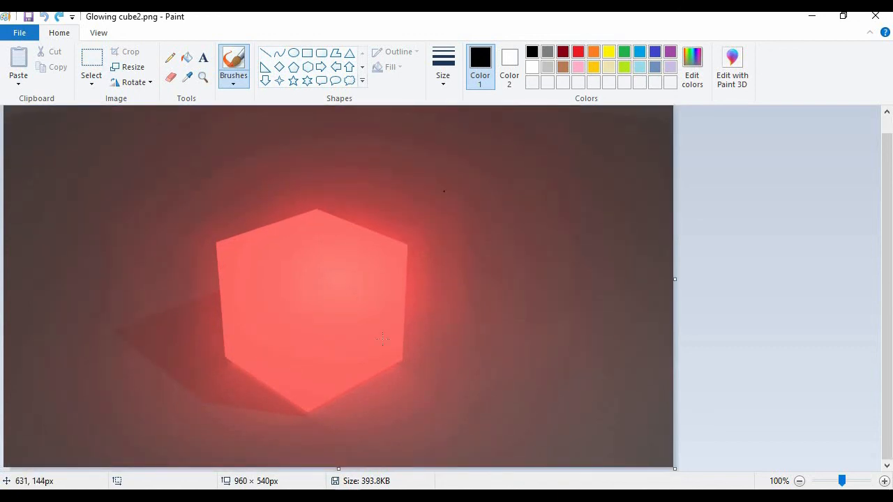